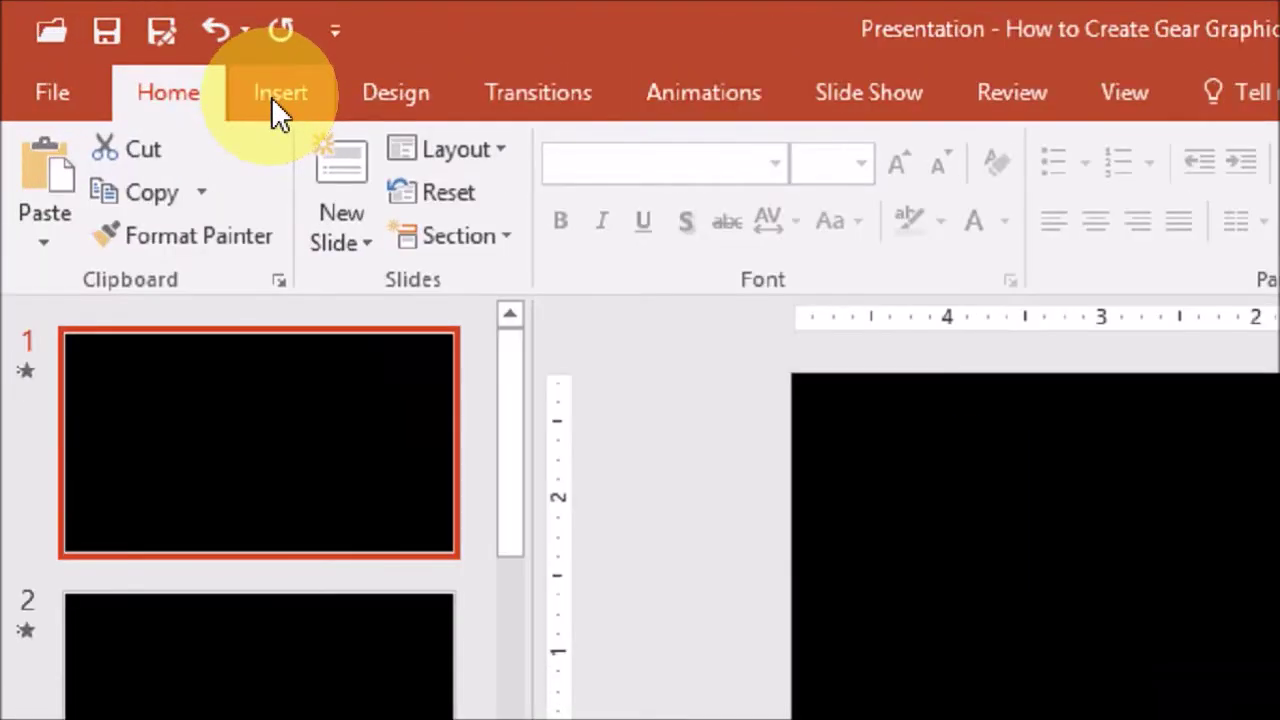
# Draw a tall, thin 3.67" by 0.33" rounded-rectangle bar near the slide's left side
pyautogui.click(138, 52)
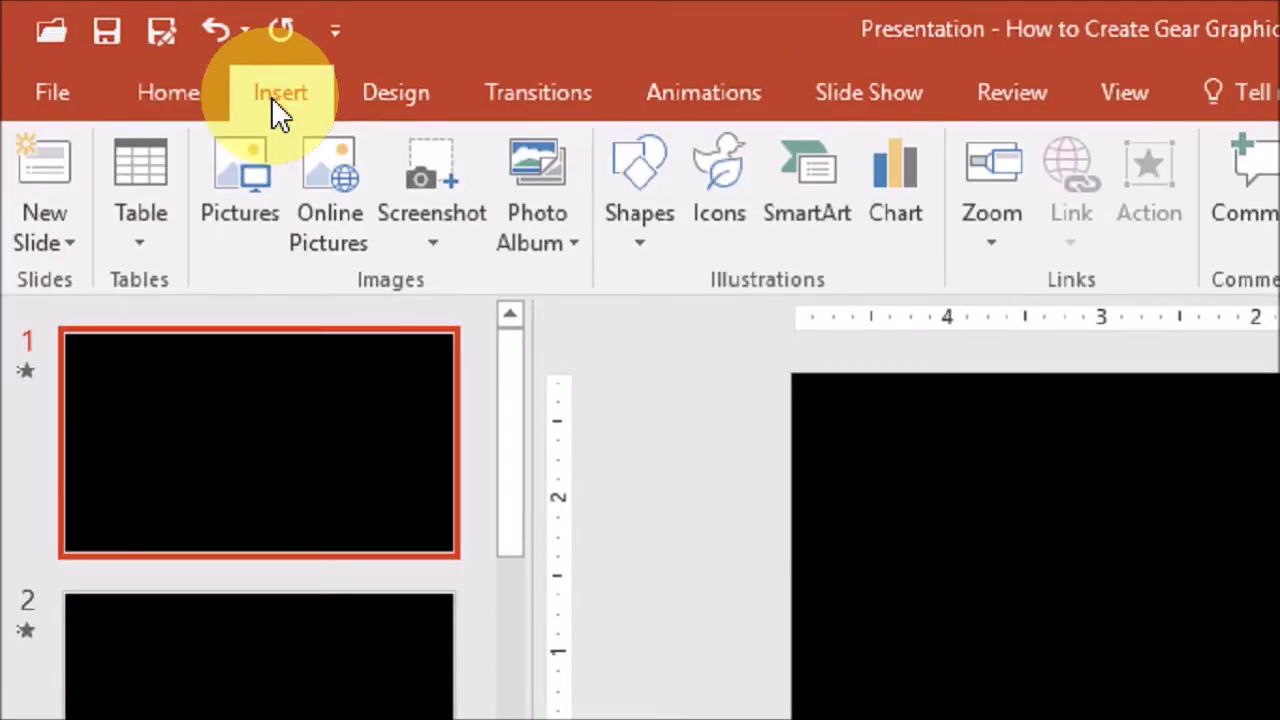
pyautogui.click(628, 207)
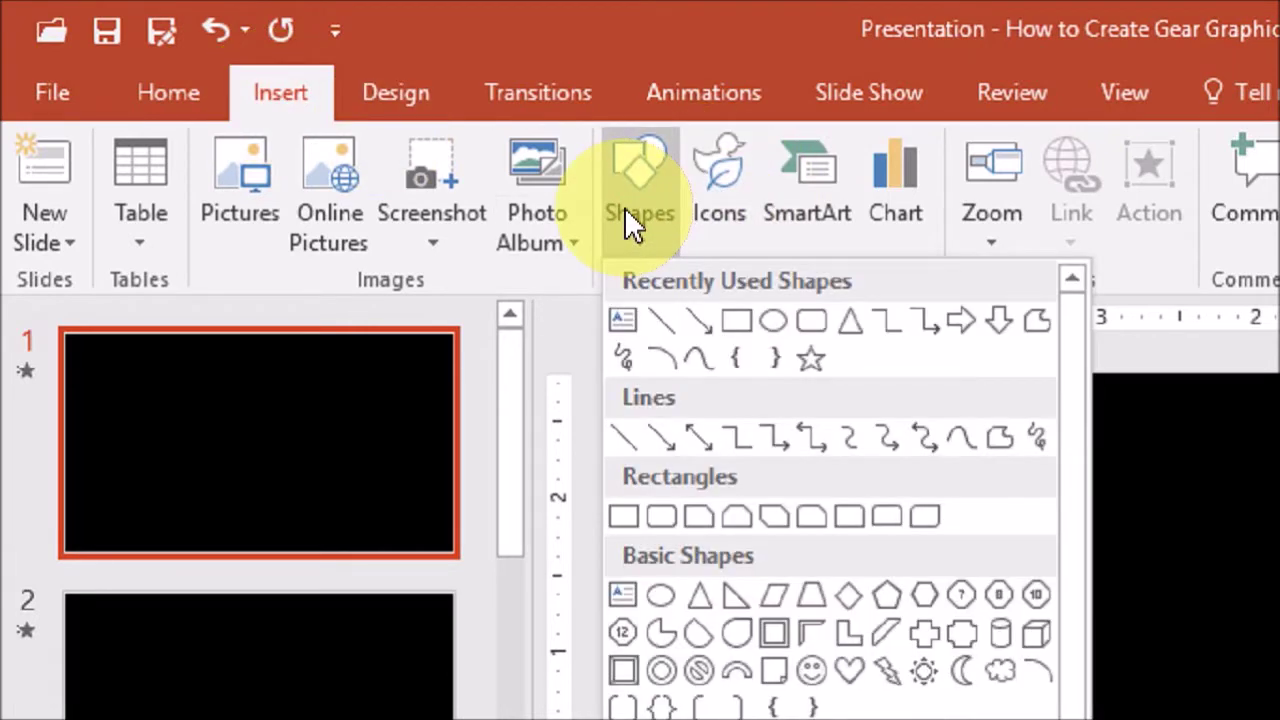
pyautogui.click(816, 328)
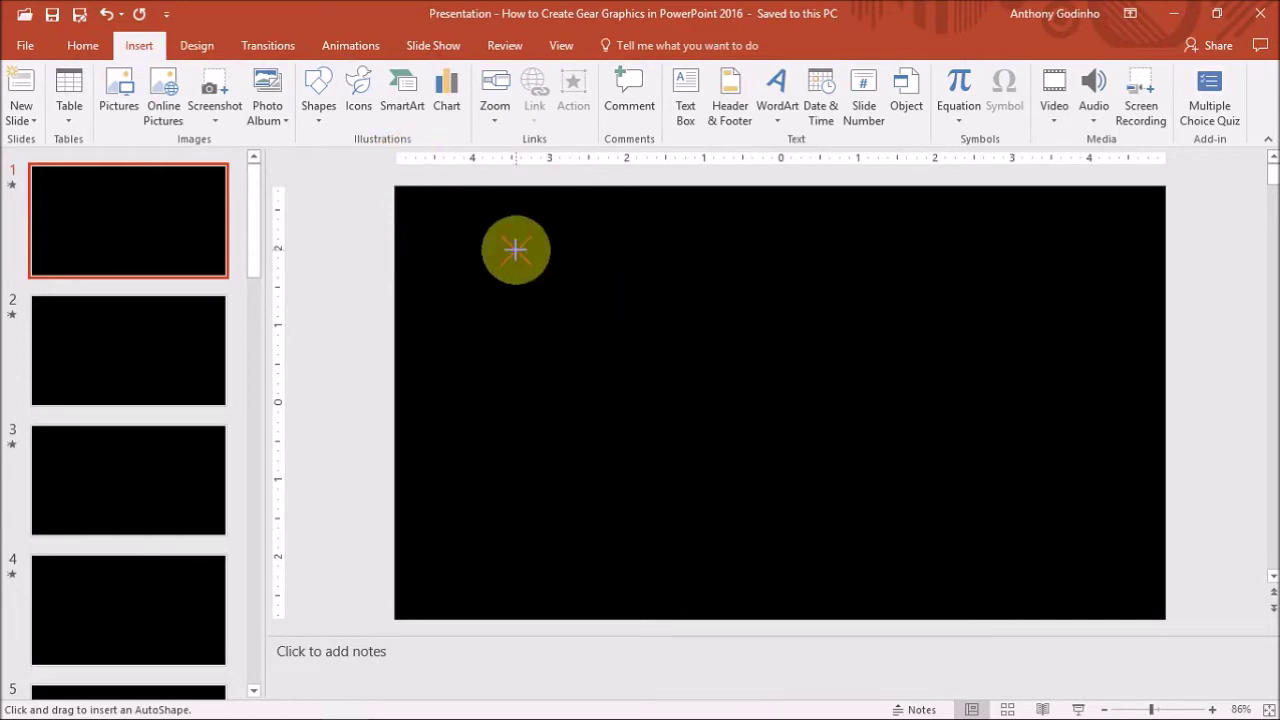
pyautogui.moveTo(516, 250); pyautogui.dragTo(542, 532)
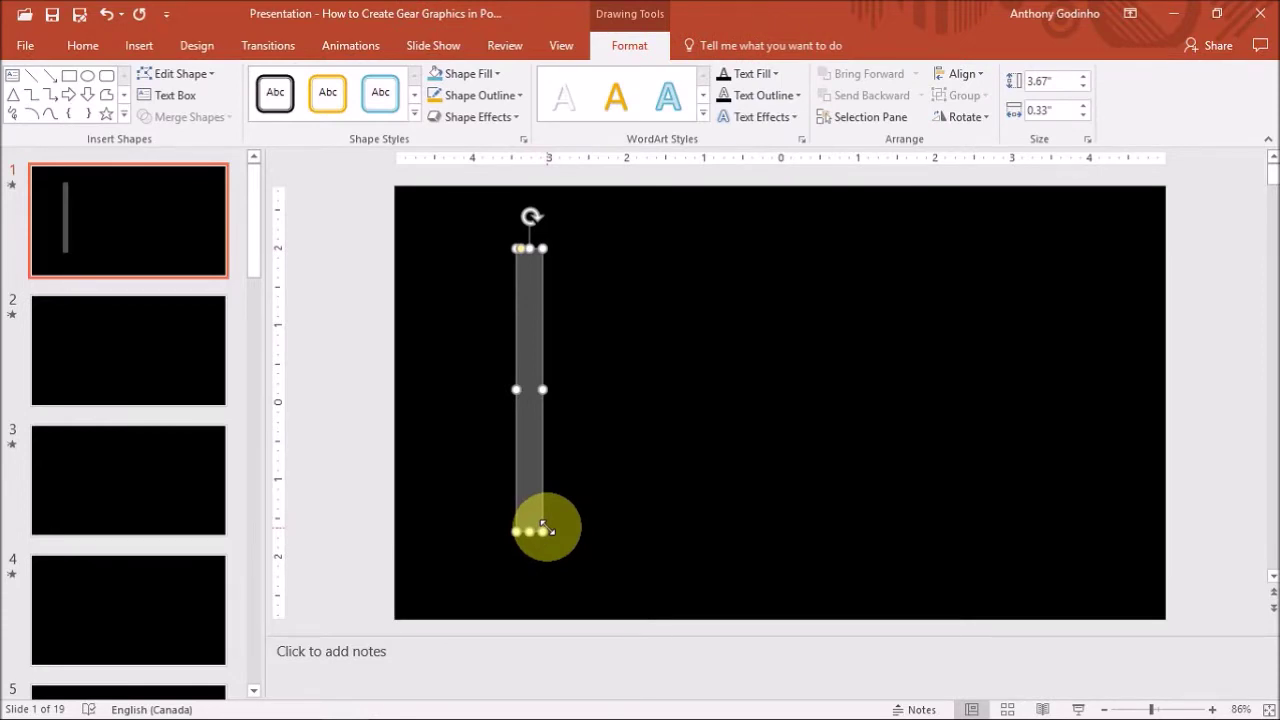
pyautogui.moveTo(545, 527); pyautogui.dragTo(545, 528)
pyautogui.click(644, 50)
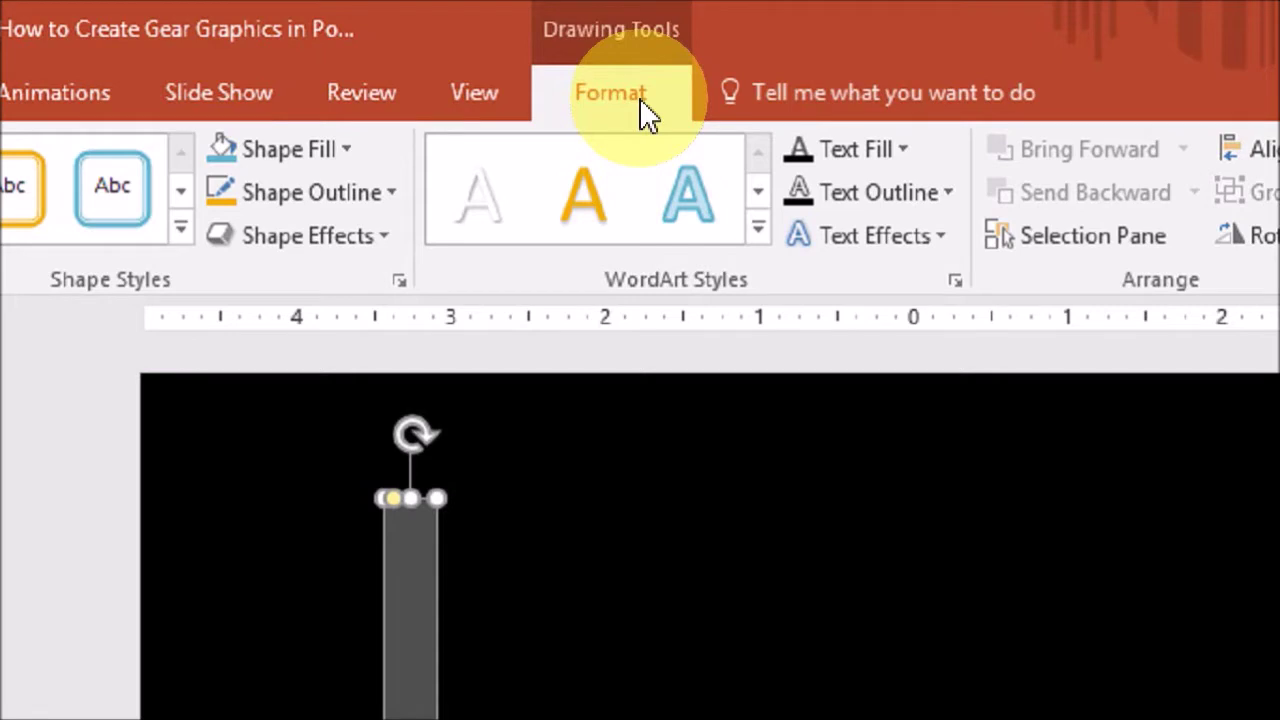
# Set the bar to No Outline and duplicate it with Ctrl+D
pyautogui.click(376, 200)
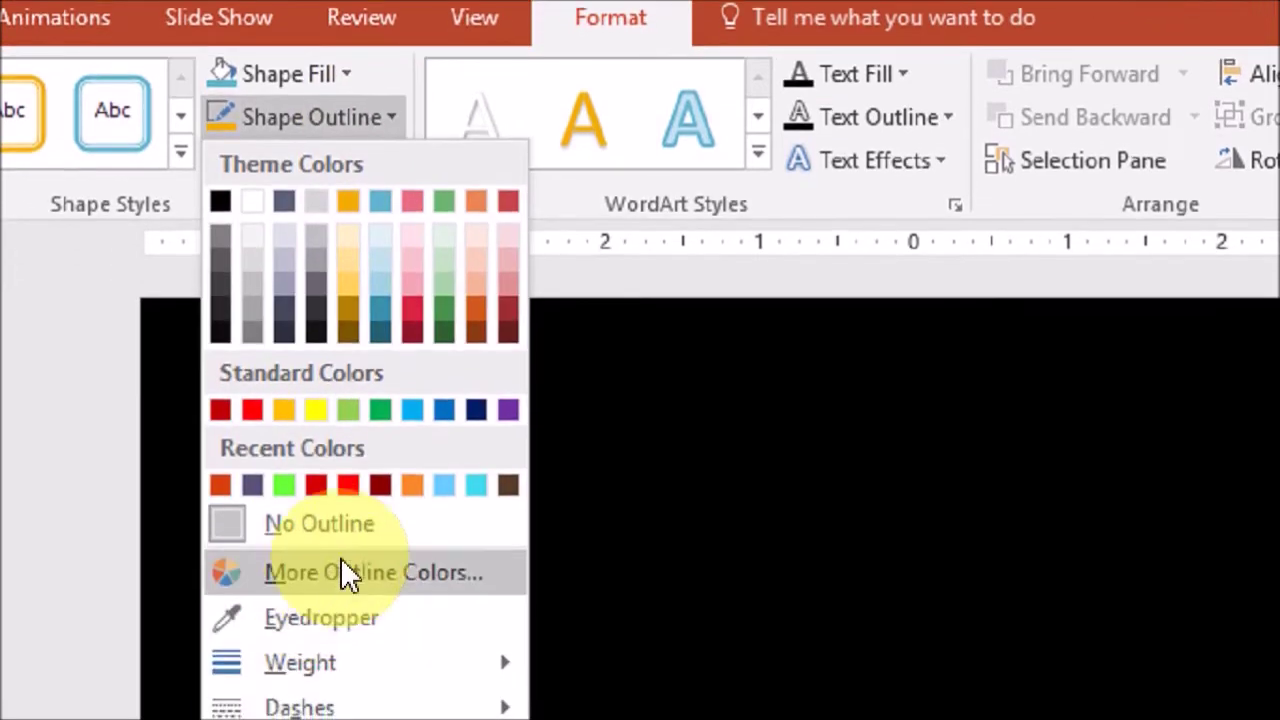
pyautogui.click(360, 530)
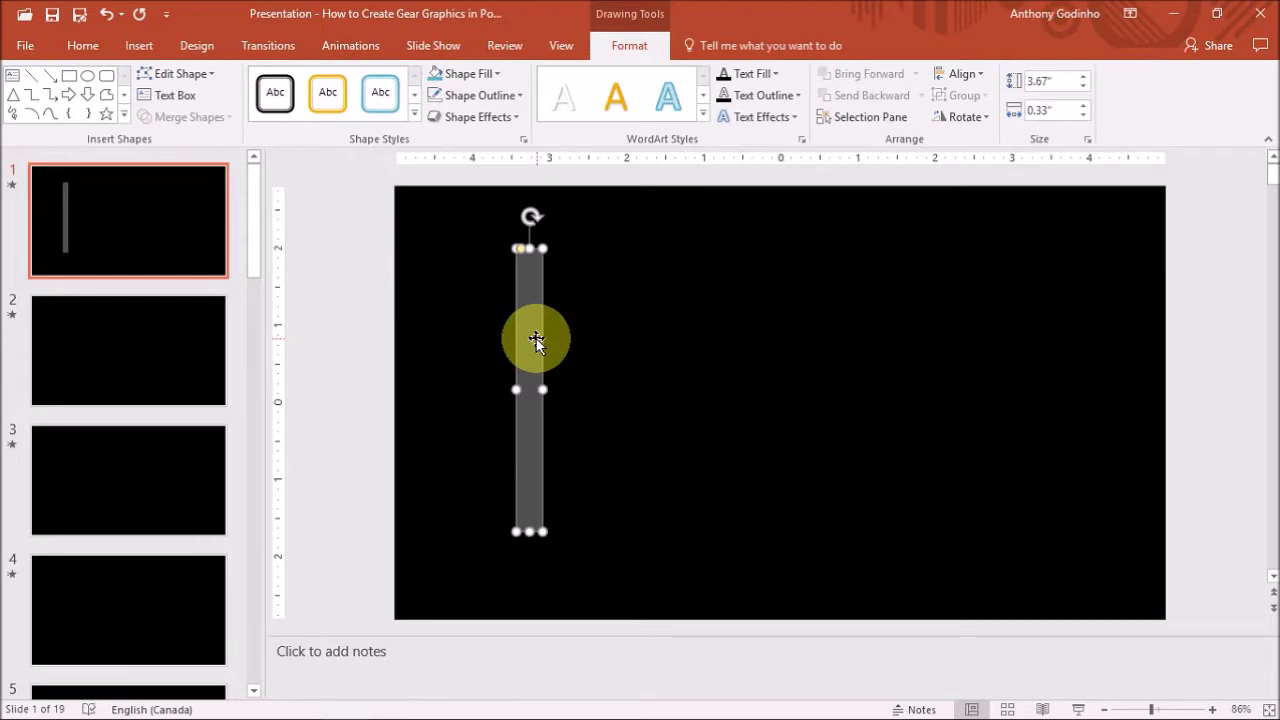
pyautogui.hotkey('ctrl', 'd')
pyautogui.hotkey('ctrl', 'd')
pyautogui.hotkey('ctrl', 'd')
pyautogui.hotkey('ctrl', 'd')
pyautogui.hotkey('ctrl', 'd')
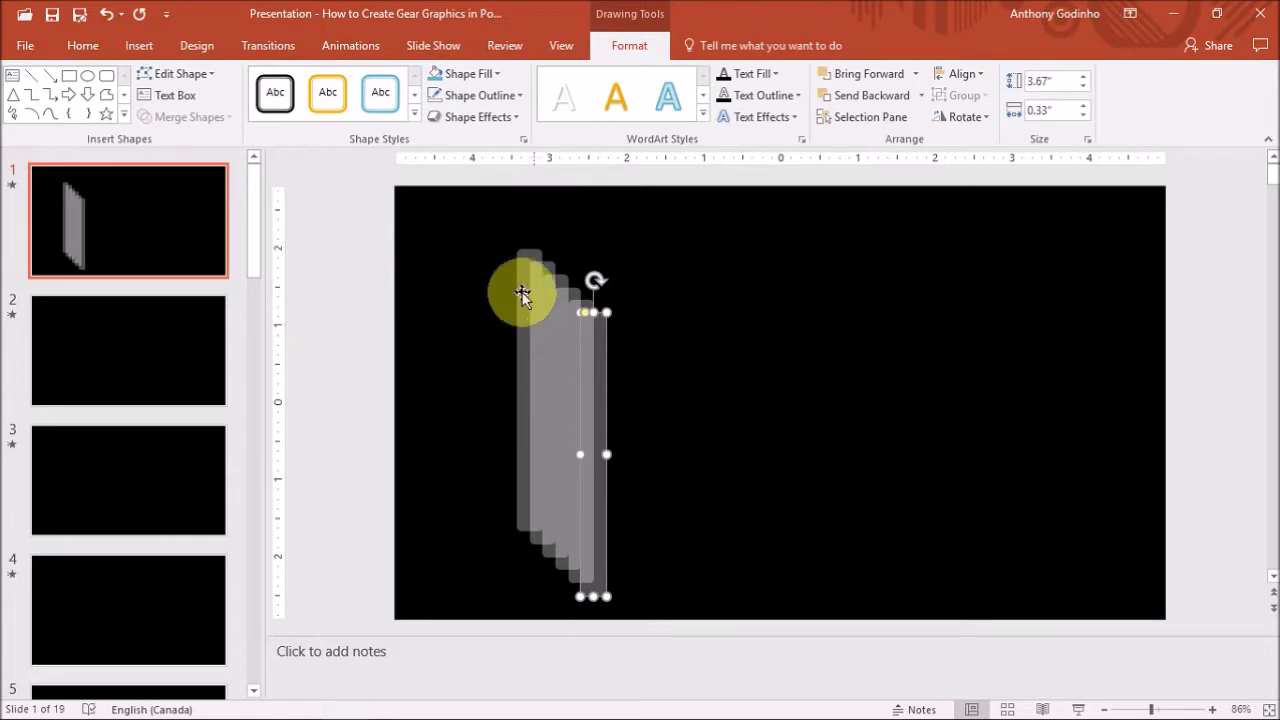
# Marquee-select all six staggered bars for alignment
pyautogui.moveTo(484, 225)
pyautogui.mouseDown()
pyautogui.moveTo(557, 288)
pyautogui.moveTo(696, 636)
pyautogui.mouseUp()
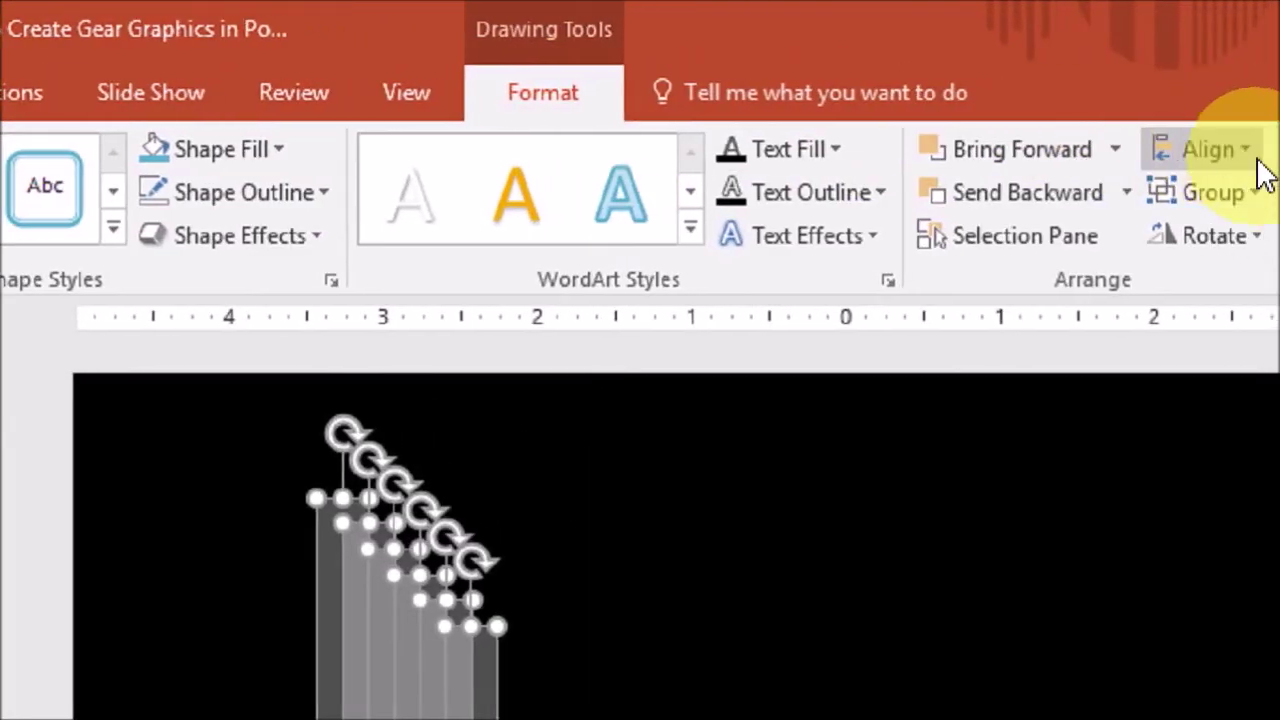
pyautogui.click(1182, 151)
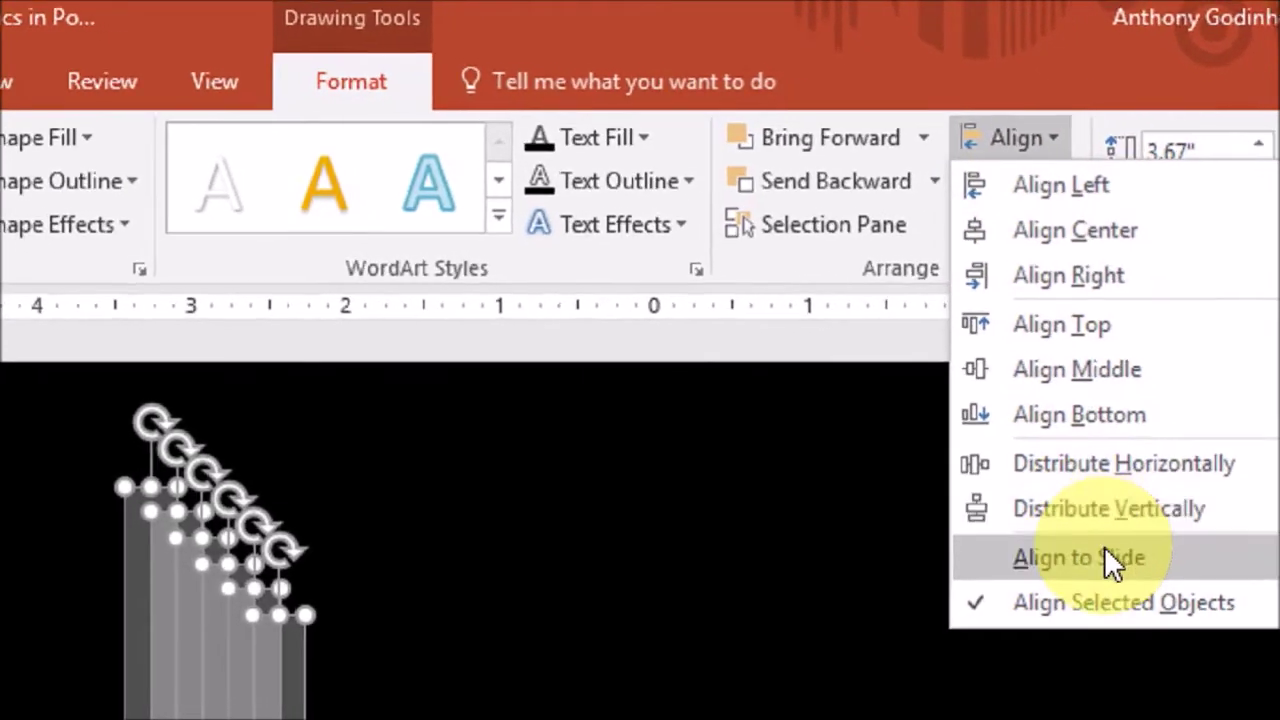
# With Align to Slide on, distribute the six bars horizontally across the slide, then deselect
pyautogui.click(1097, 540)
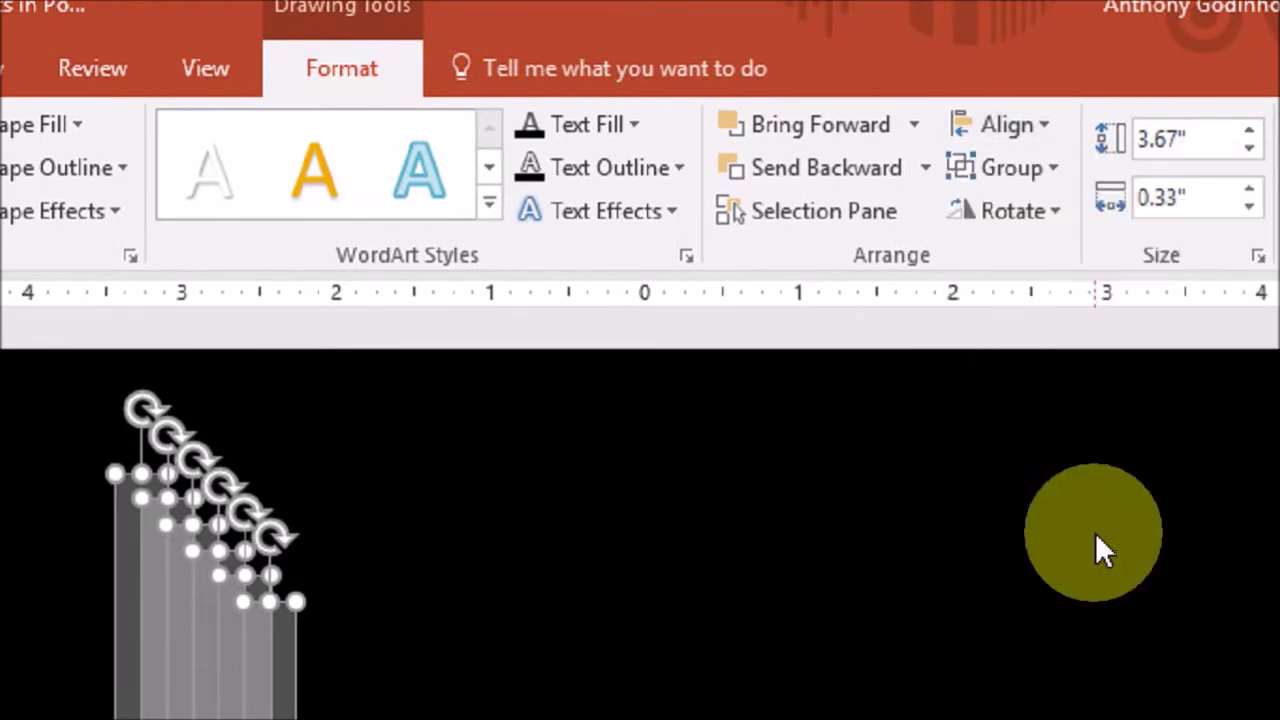
pyautogui.click(1030, 131)
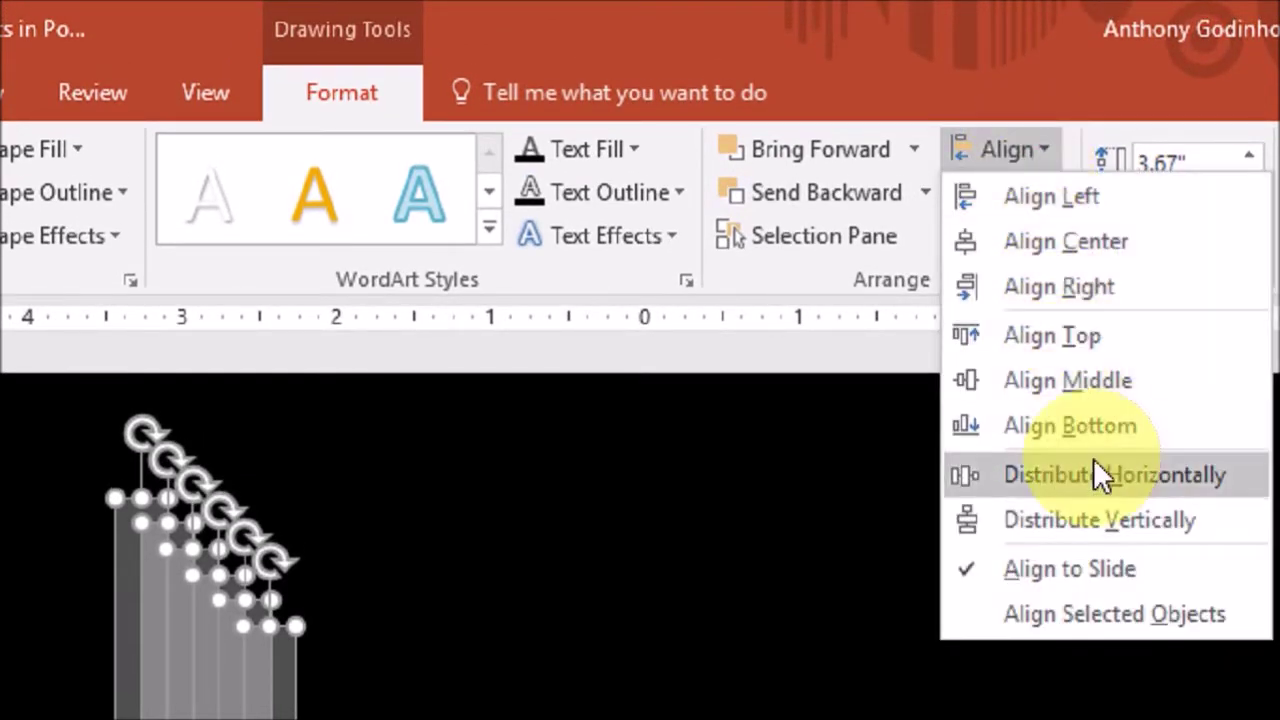
pyautogui.click(1095, 471)
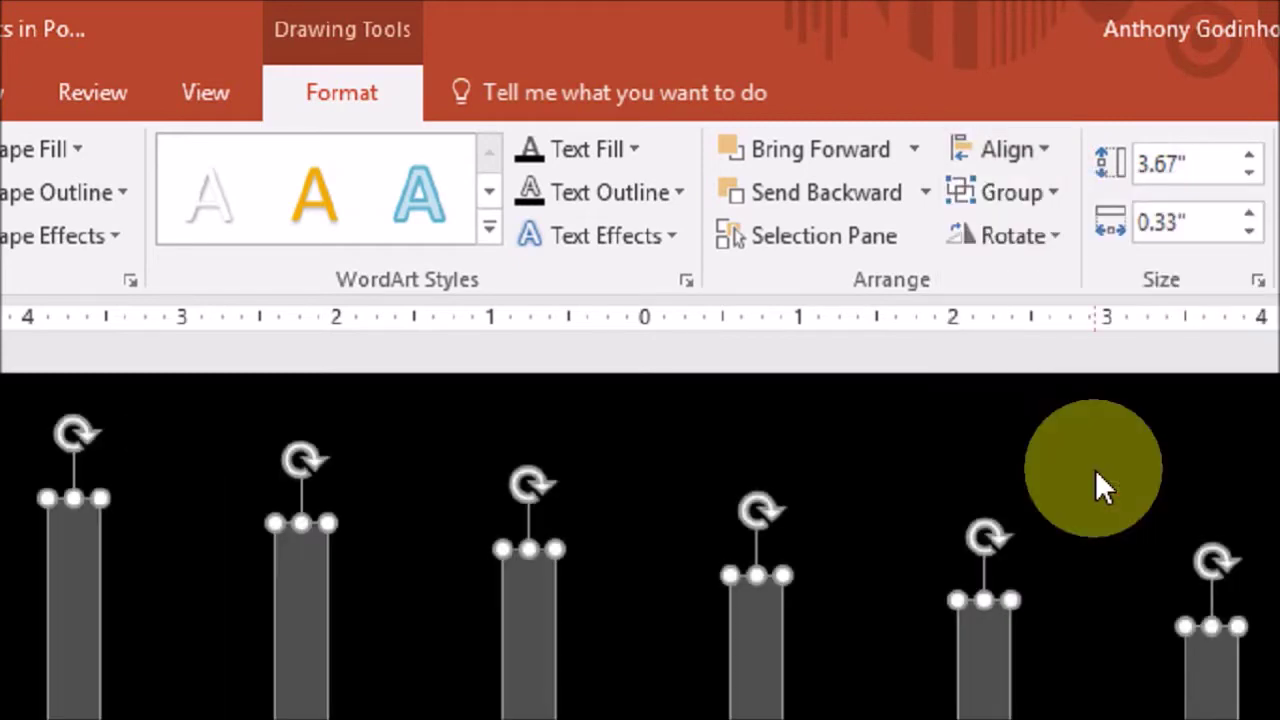
pyautogui.press('alt')
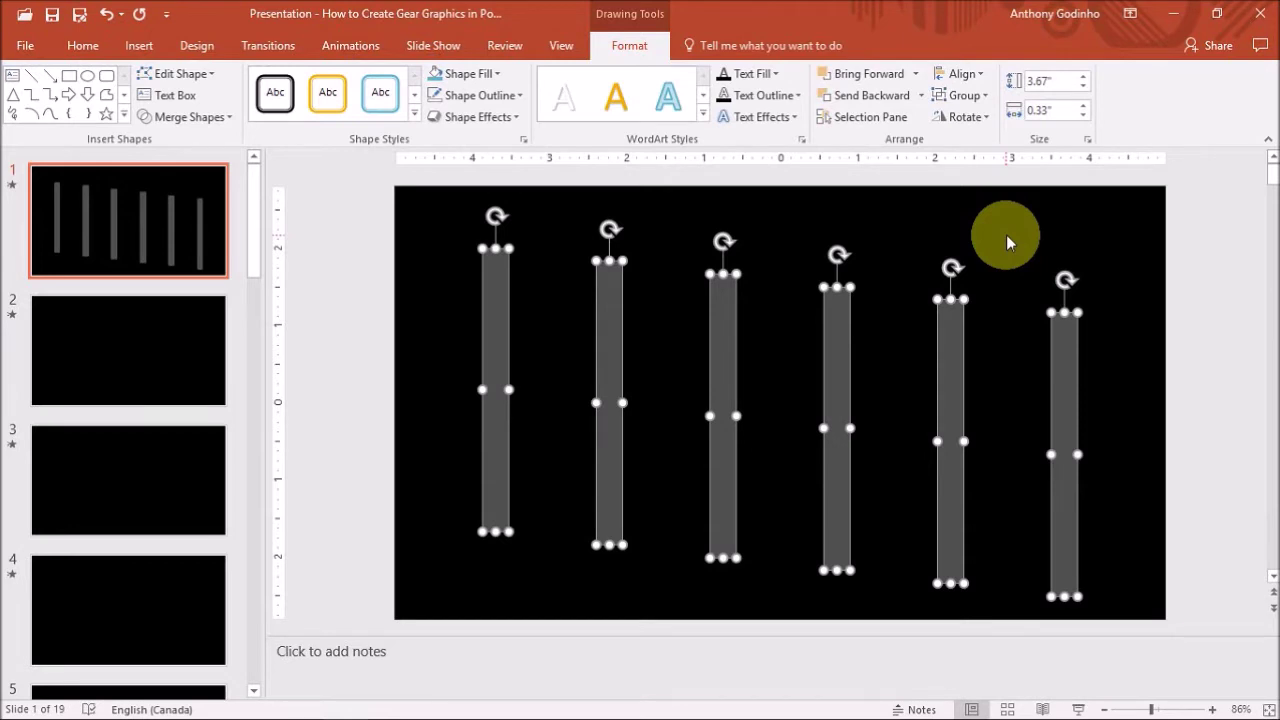
pyautogui.click(1006, 234)
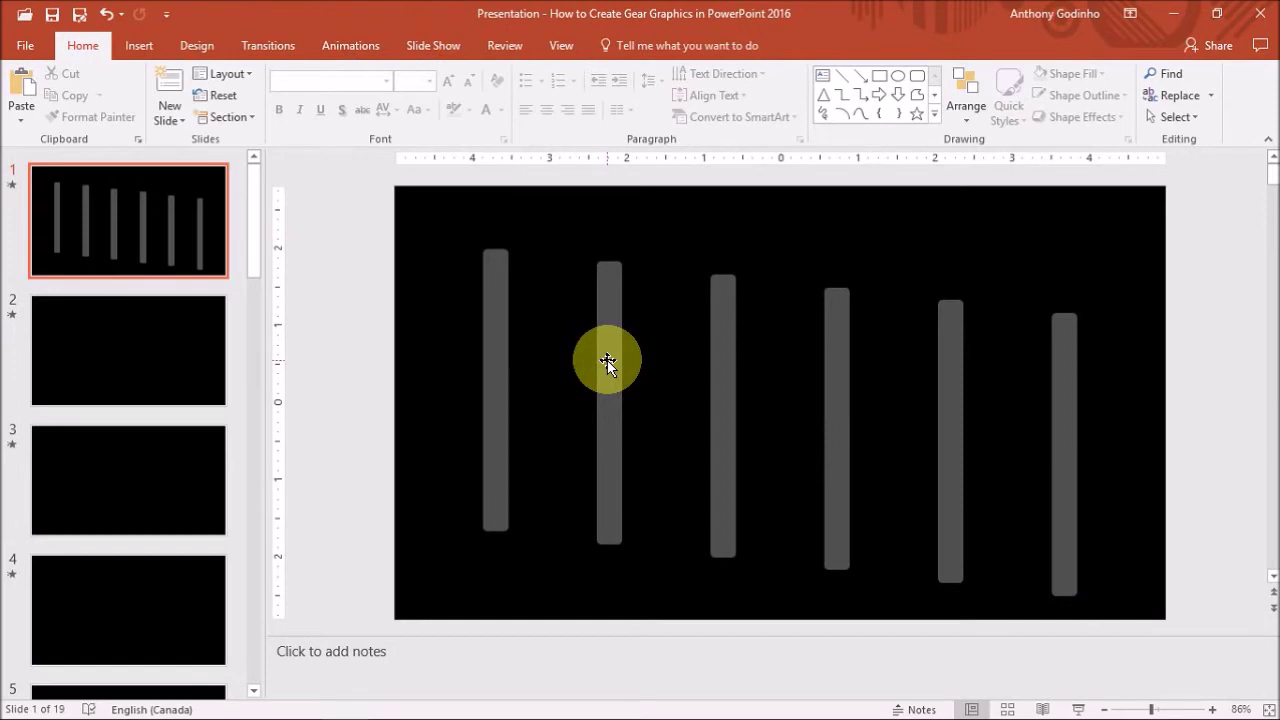
# Rotate the second bar to 30° in the Size and Position settings
pyautogui.rightClick(607, 362)
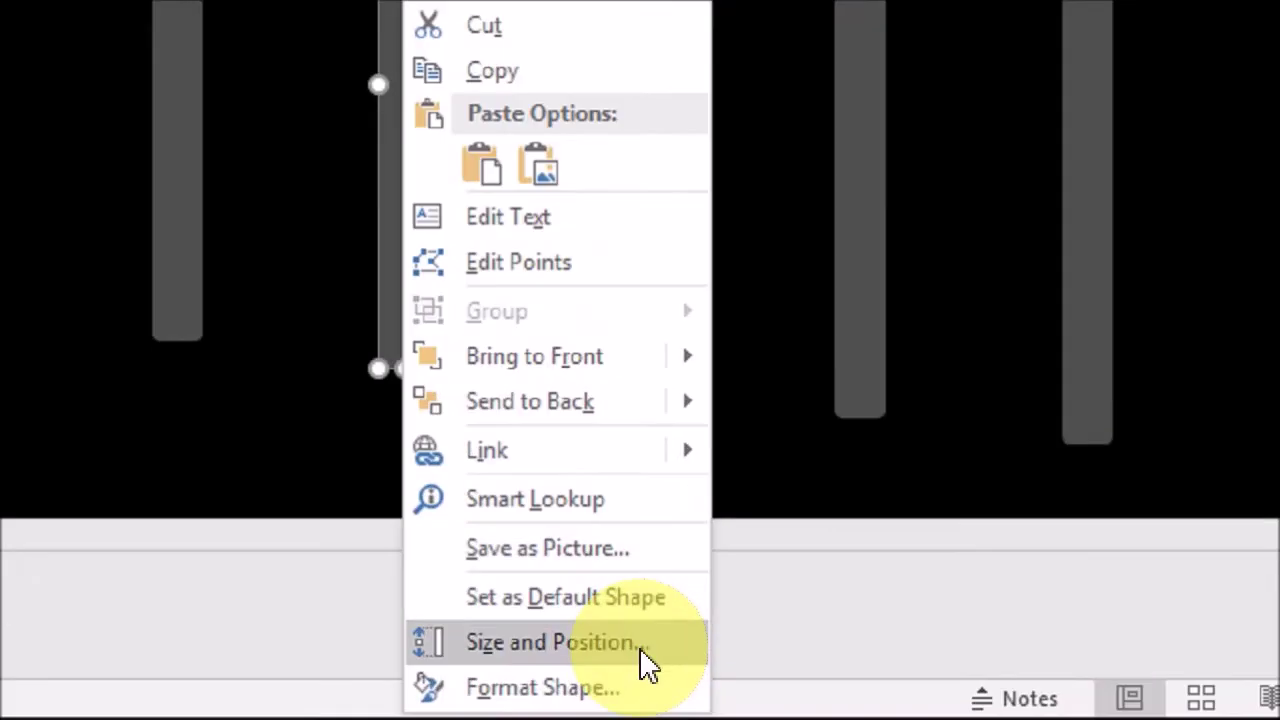
pyautogui.press('Escape')
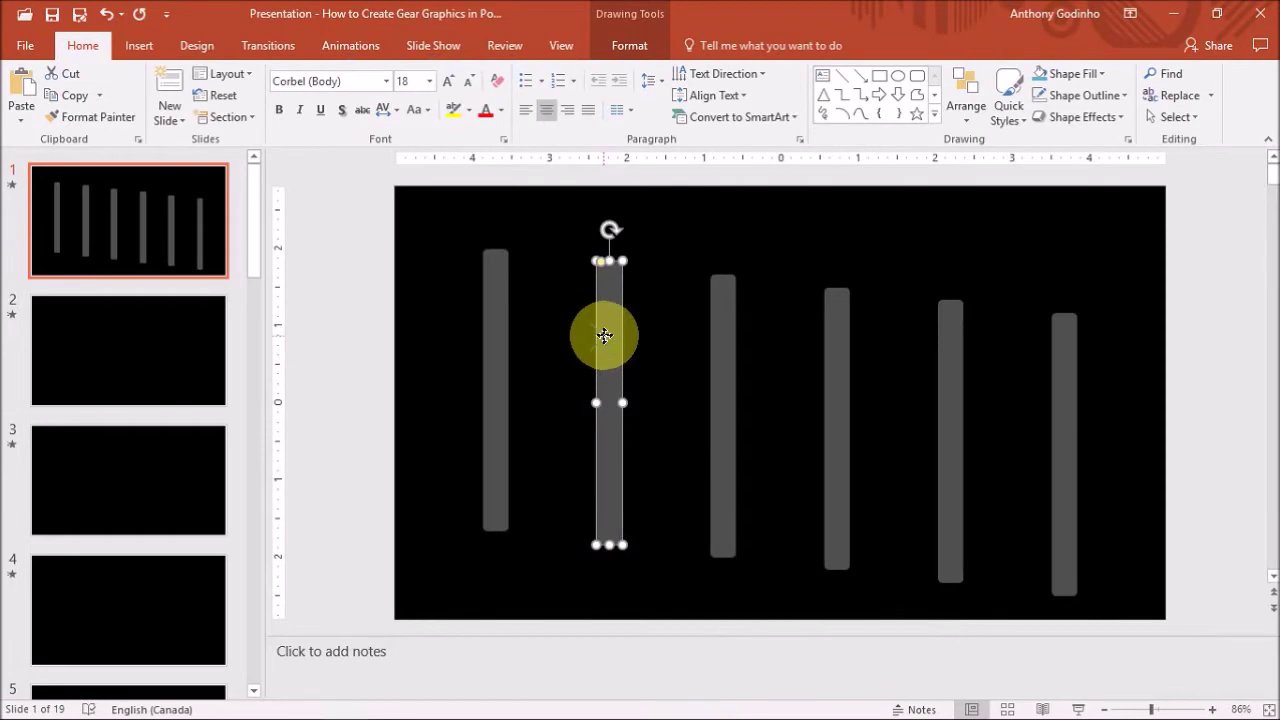
pyautogui.rightClick(606, 335)
pyautogui.click(700, 658)
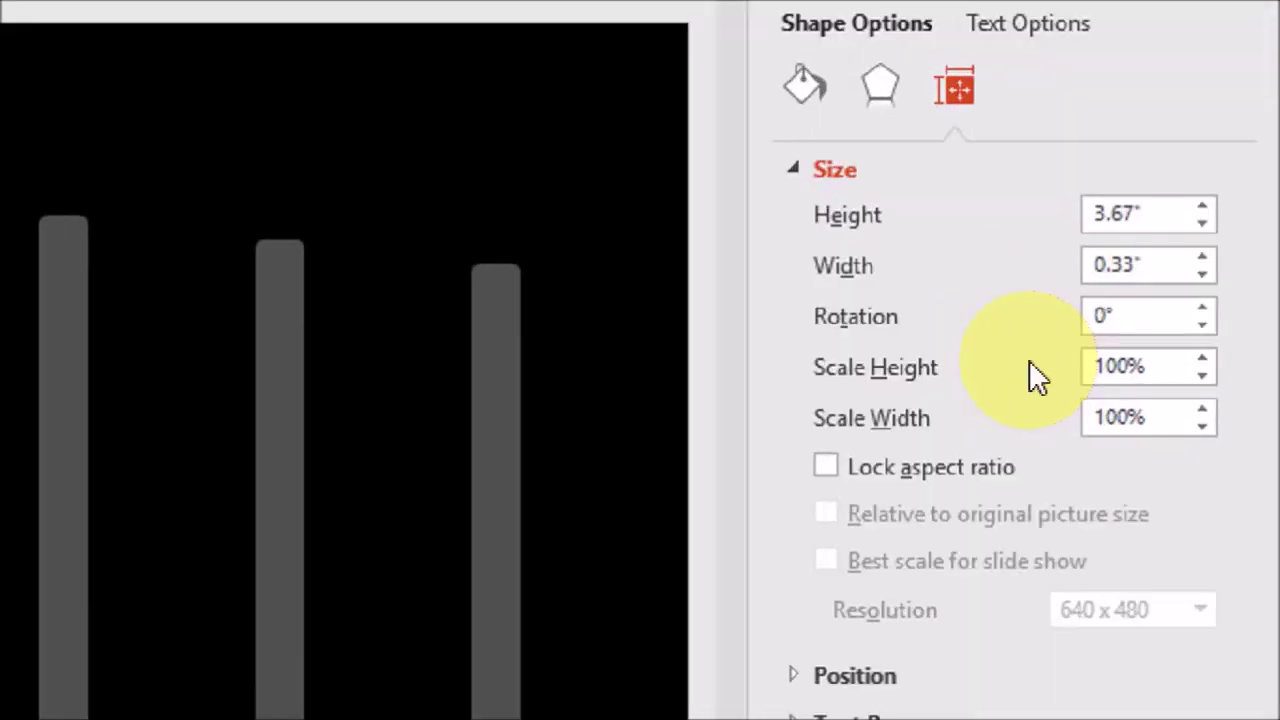
pyautogui.click(1130, 316)
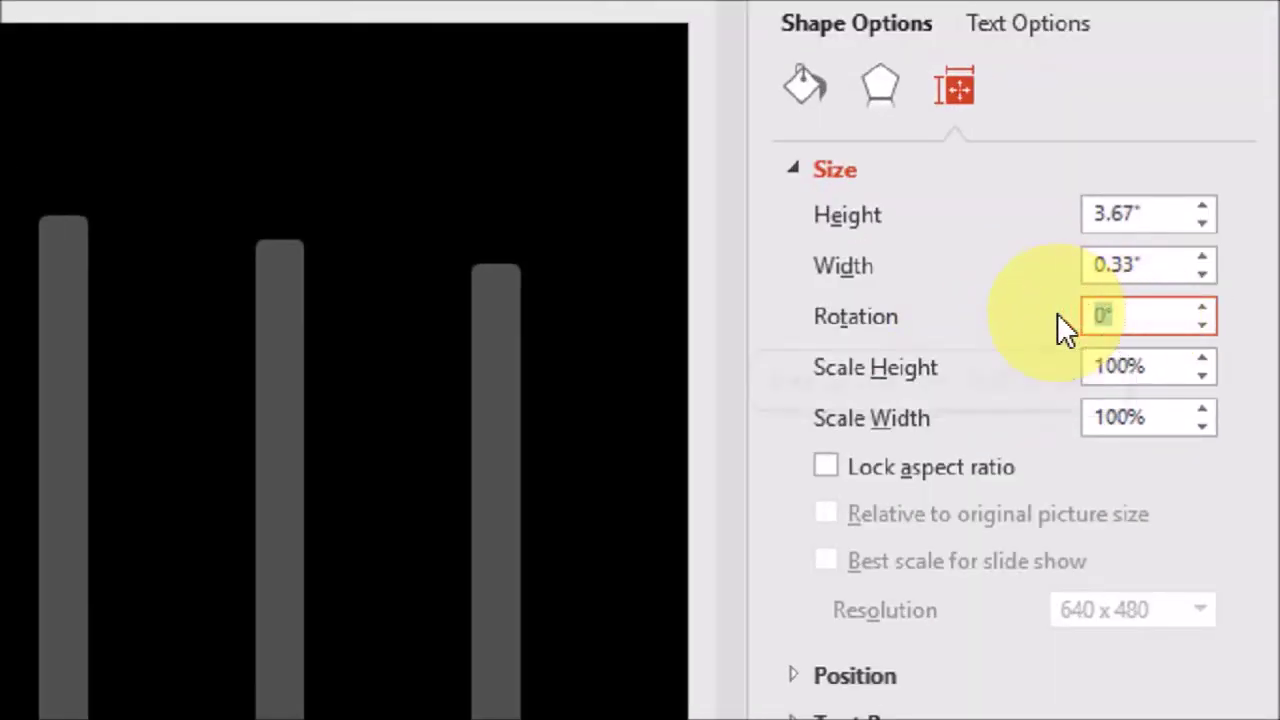
pyautogui.write('30')
pyautogui.press('Return')
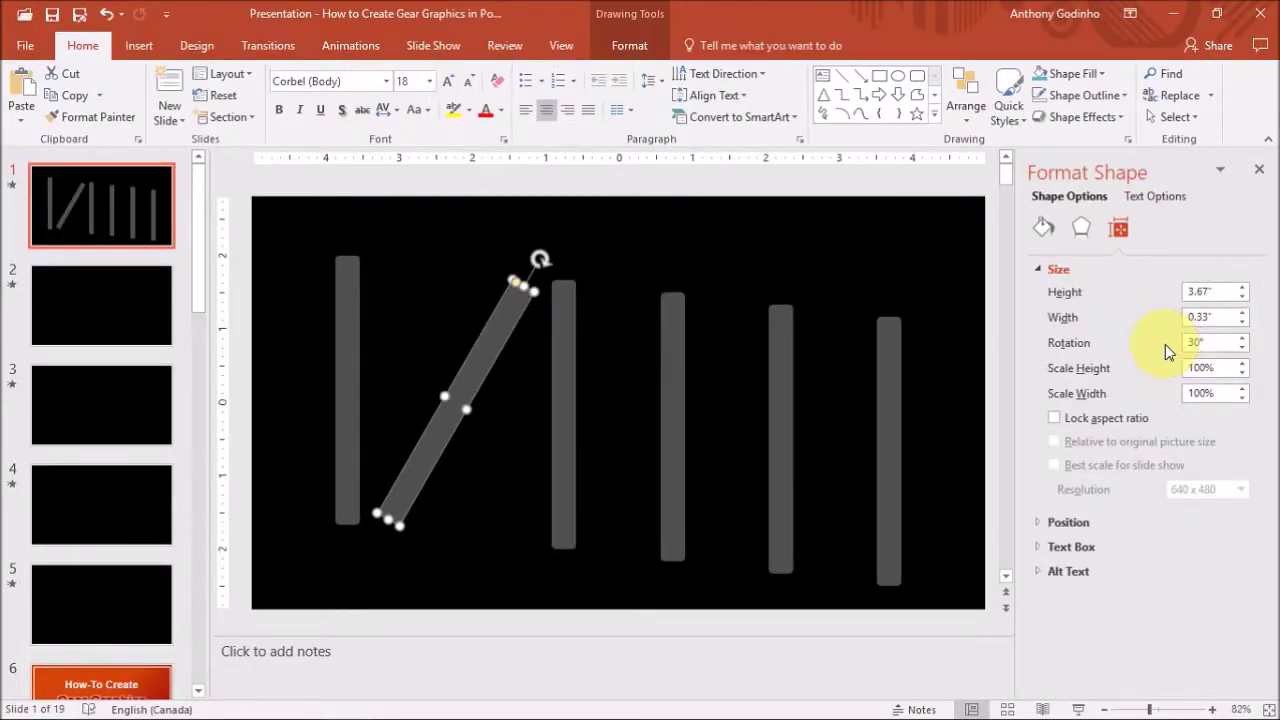
# Rotate the third and fourth bars to 60° and 90°
pyautogui.click(564, 415)
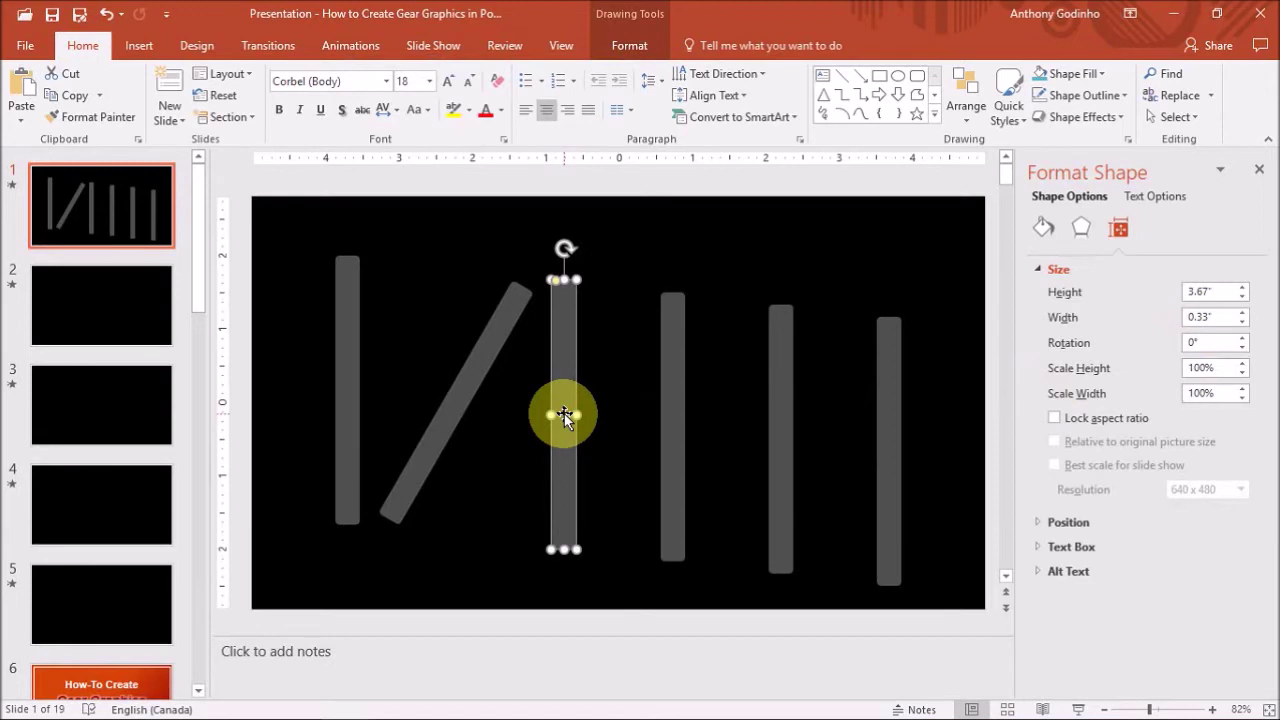
pyautogui.click(1190, 342)
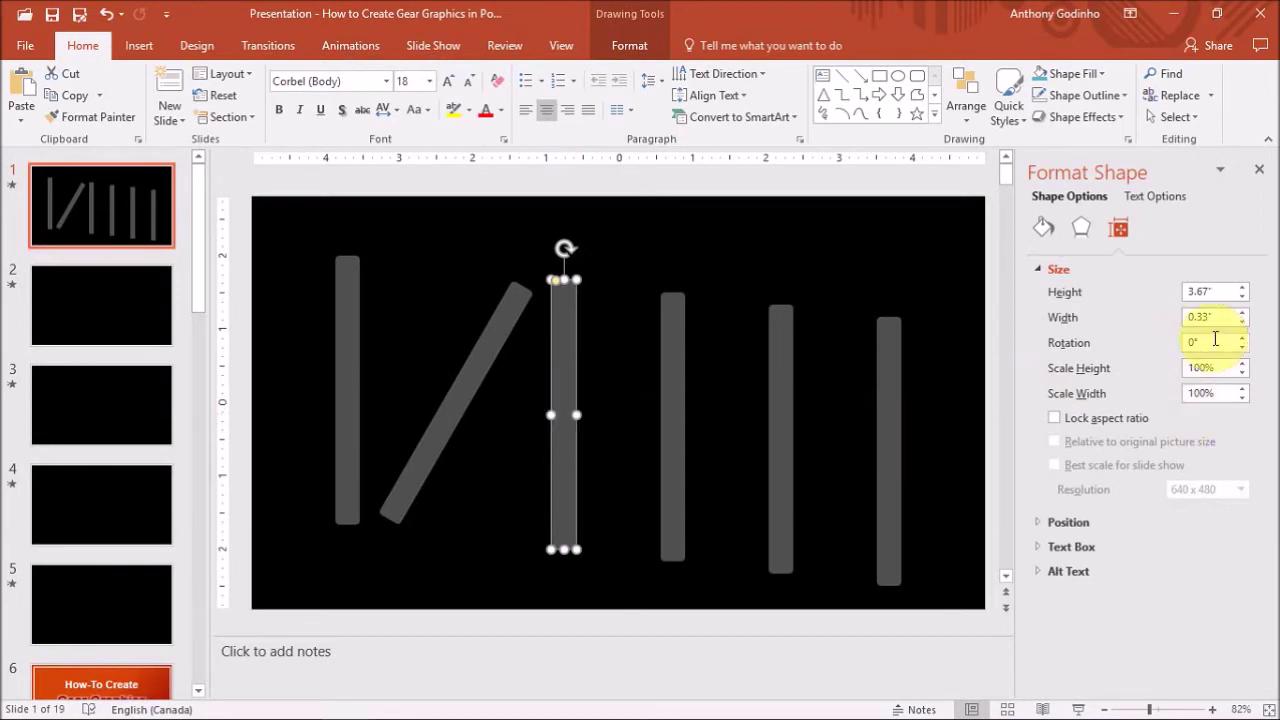
pyautogui.write('60')
pyautogui.press('Return')
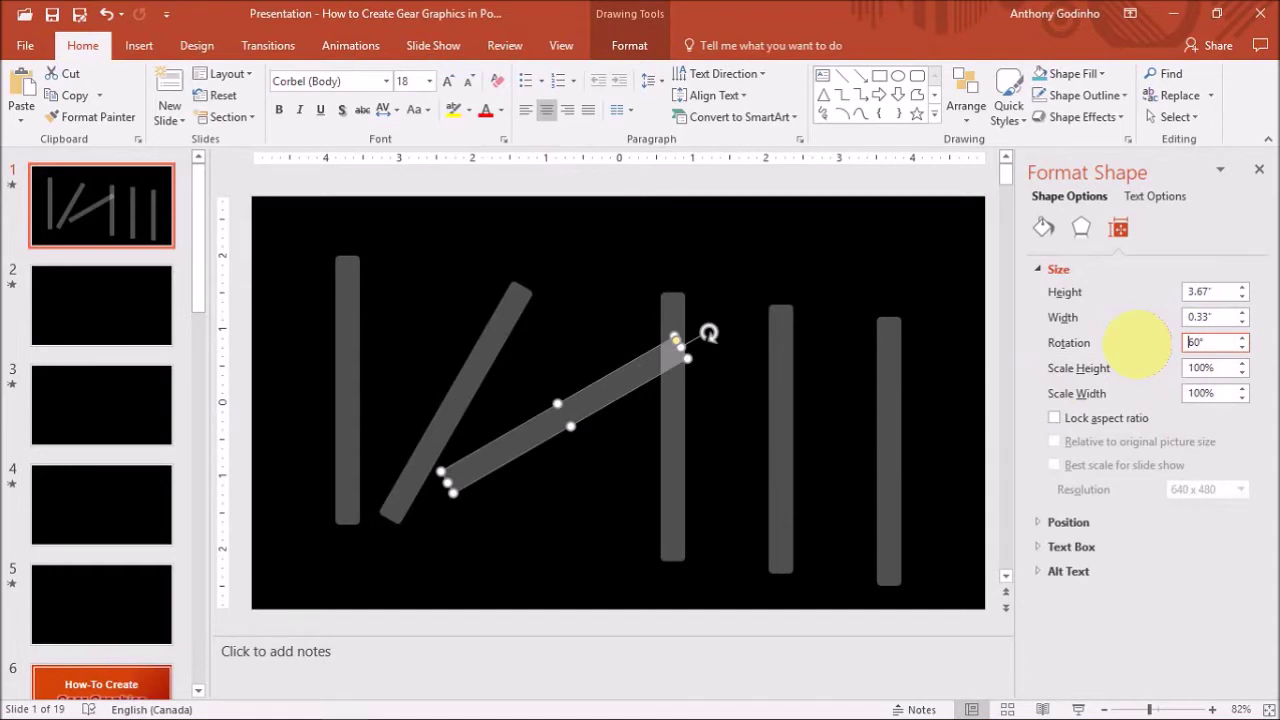
pyautogui.click(674, 437)
pyautogui.click(1205, 342)
pyautogui.write('90')
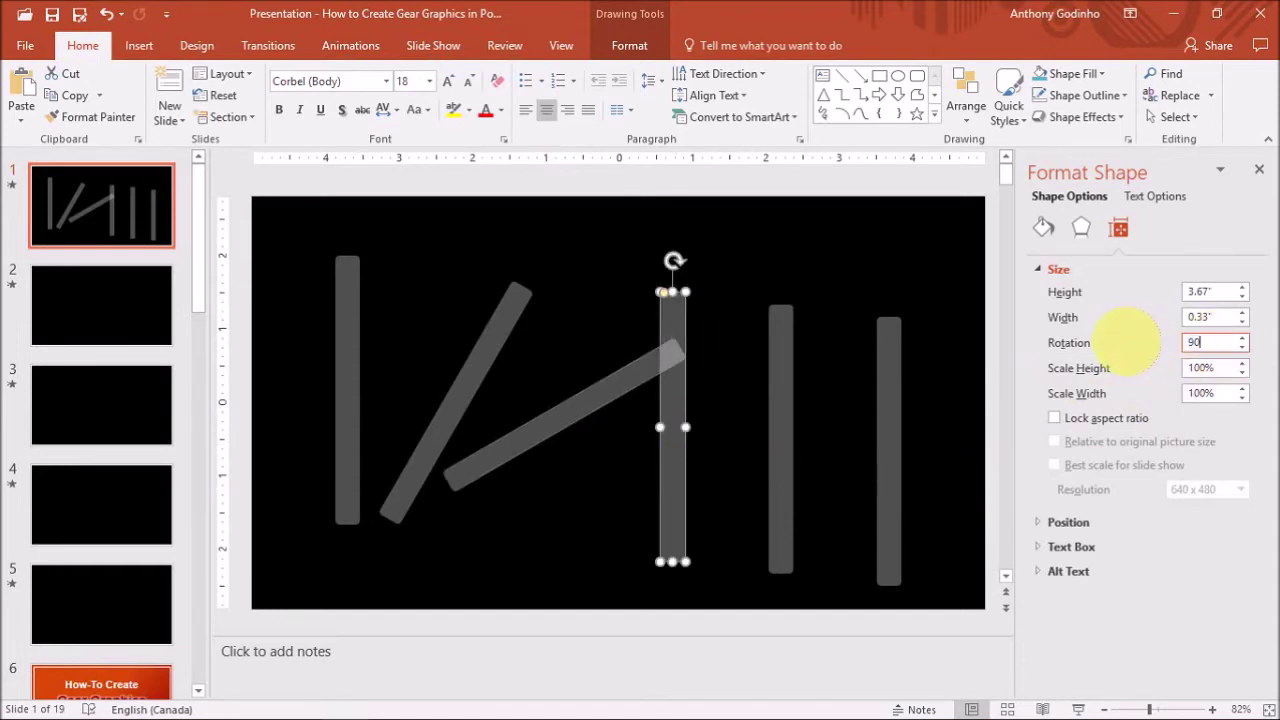
pyautogui.press('Return')
# Rotate the last two bars to 120° and 150°, then deselect
pyautogui.click(786, 362)
pyautogui.click(1146, 340)
pyautogui.write('120')
pyautogui.press('Return')
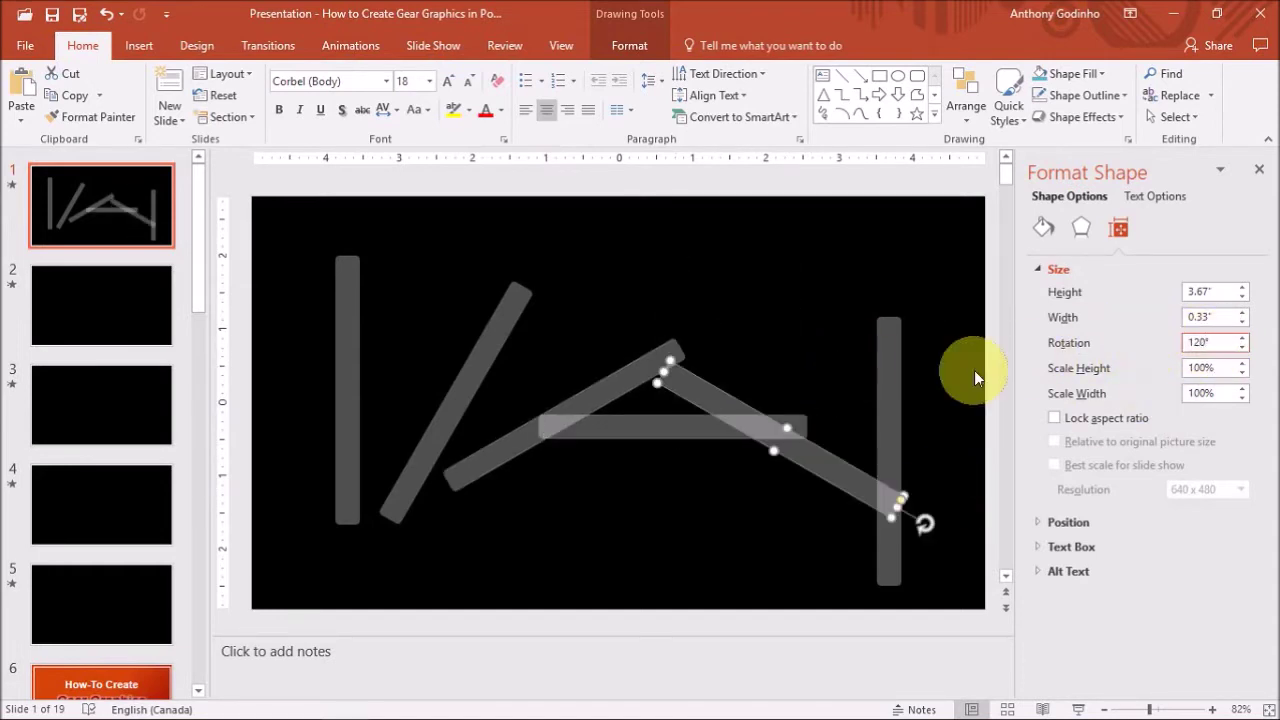
pyautogui.click(889, 380)
pyautogui.click(1207, 342)
pyautogui.write('150')
pyautogui.press('Return')
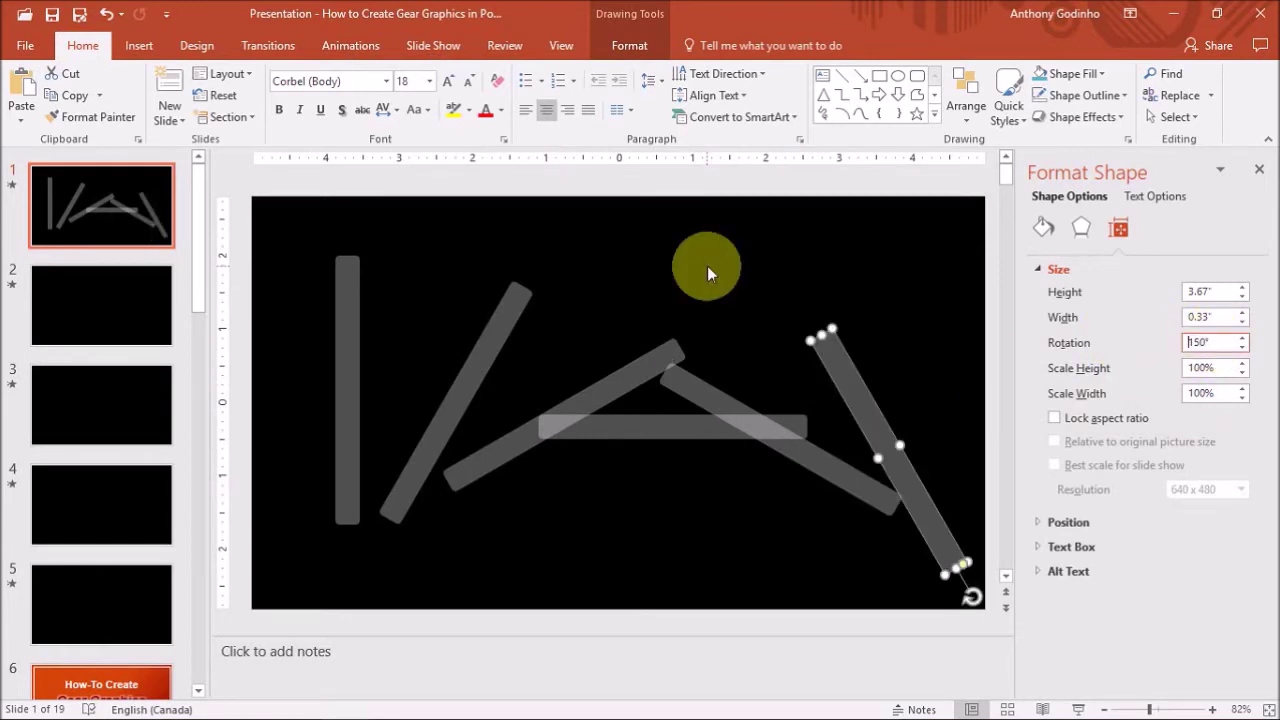
pyautogui.click(707, 266)
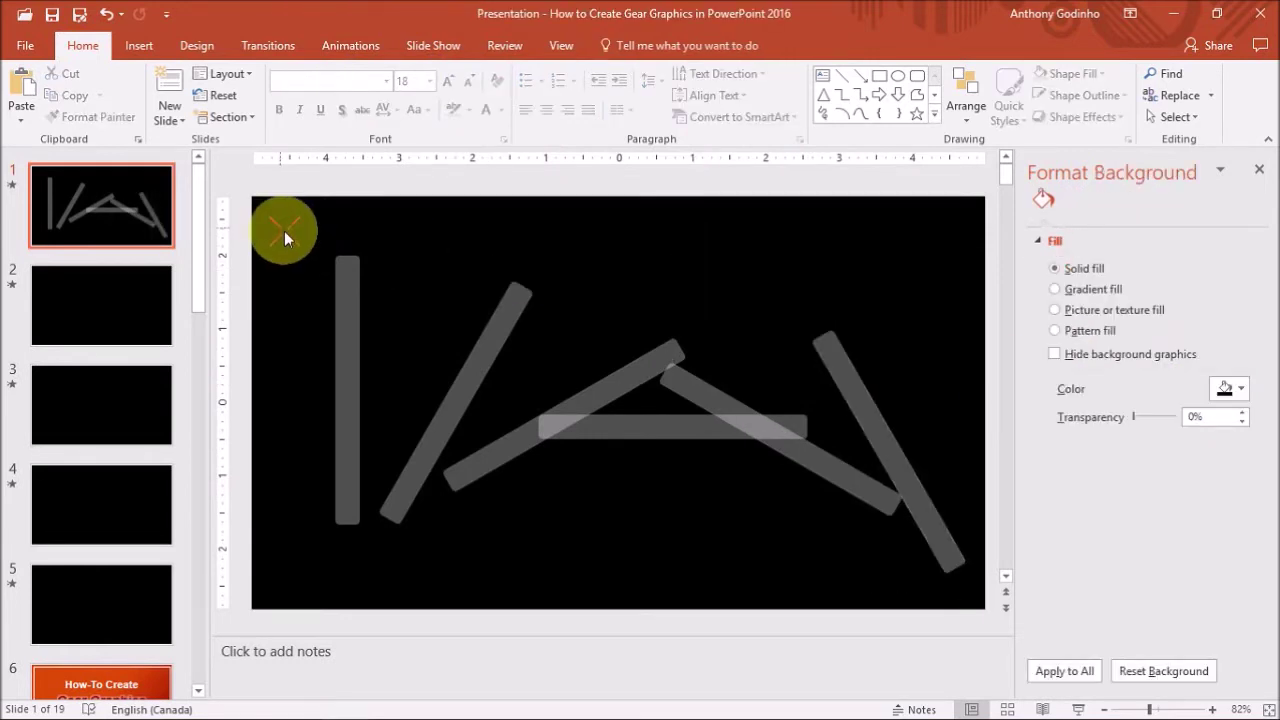
# Align the six selected bars to each other with Align Center and Align Middle
pyautogui.moveTo(280, 229); pyautogui.dragTo(995, 604)
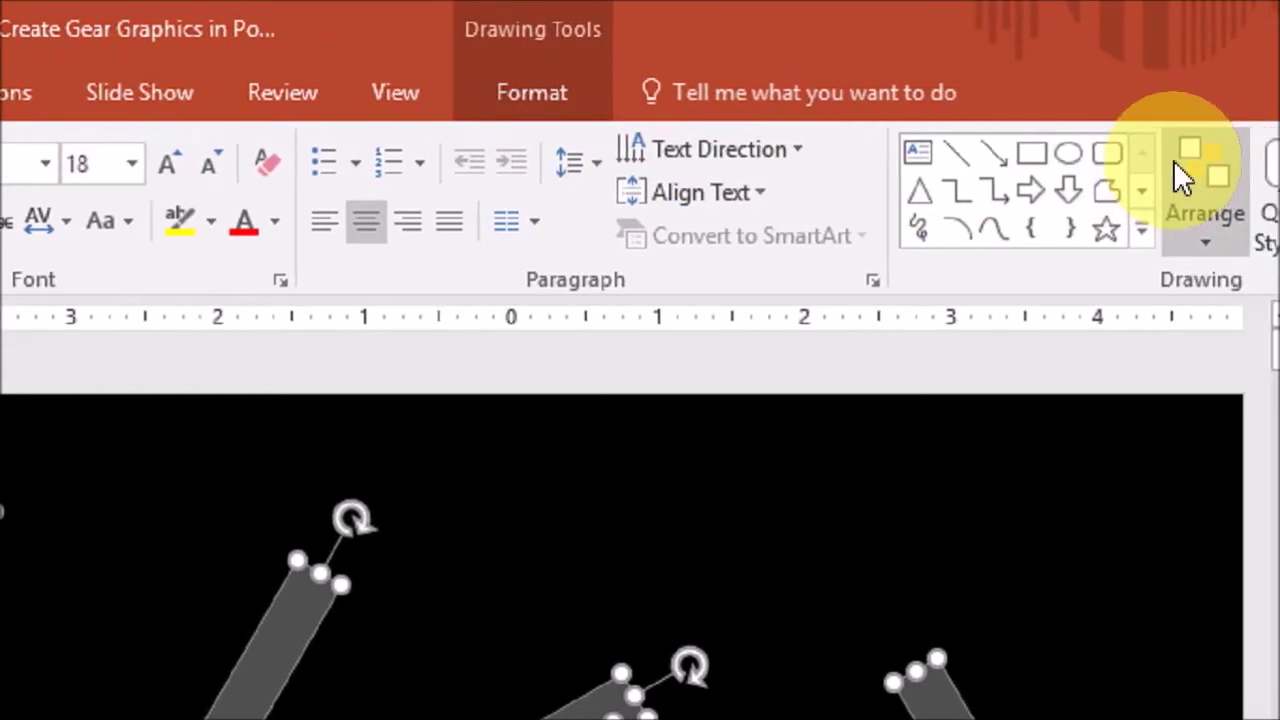
pyautogui.click(543, 96)
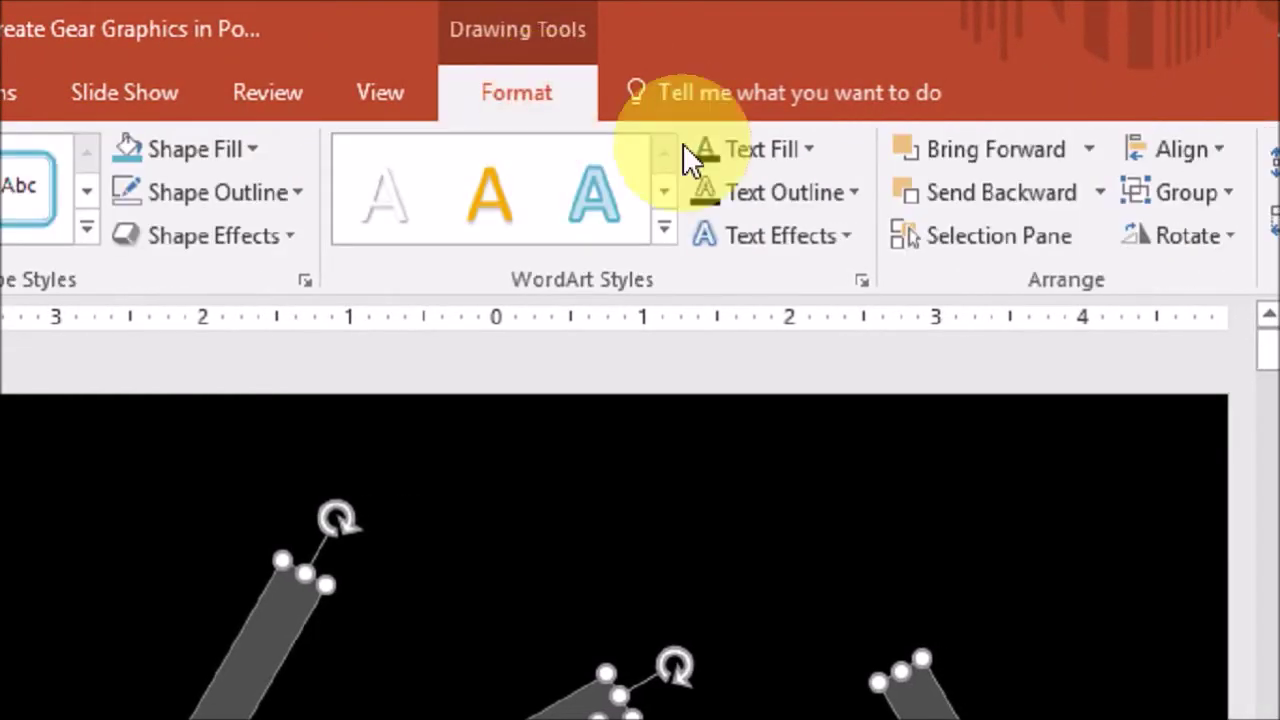
pyautogui.click(1191, 149)
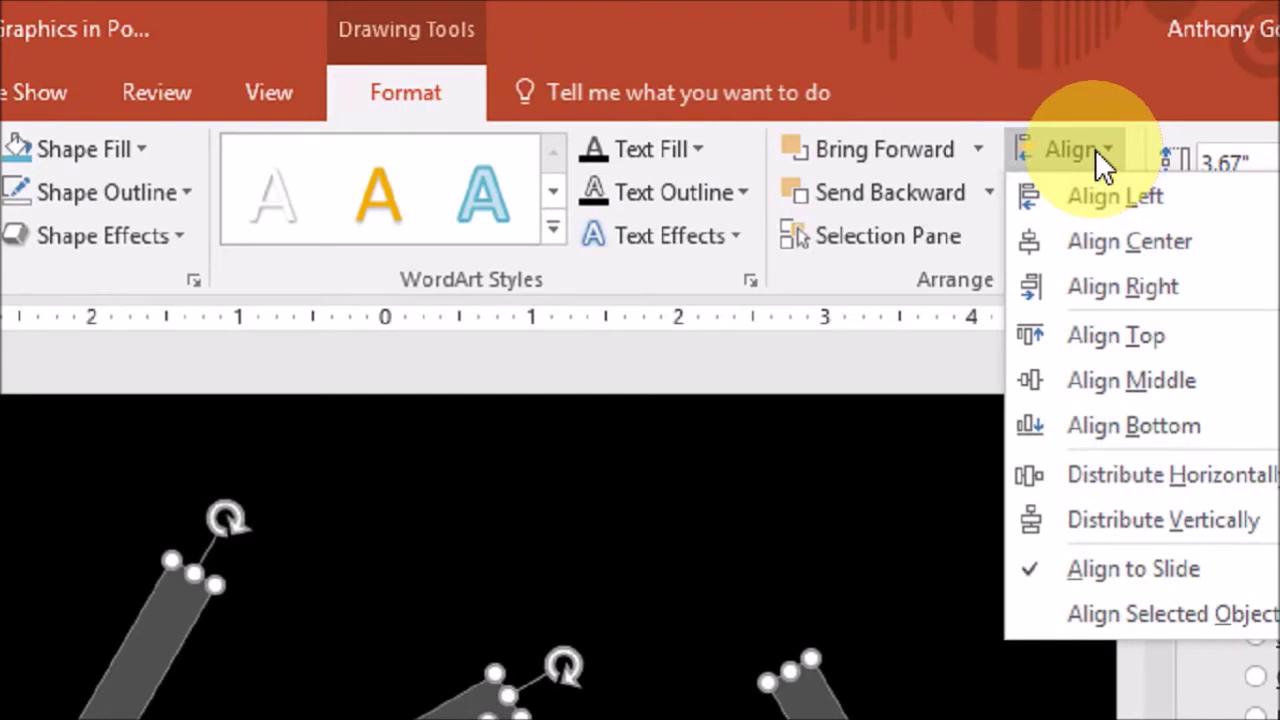
pyautogui.click(1160, 613)
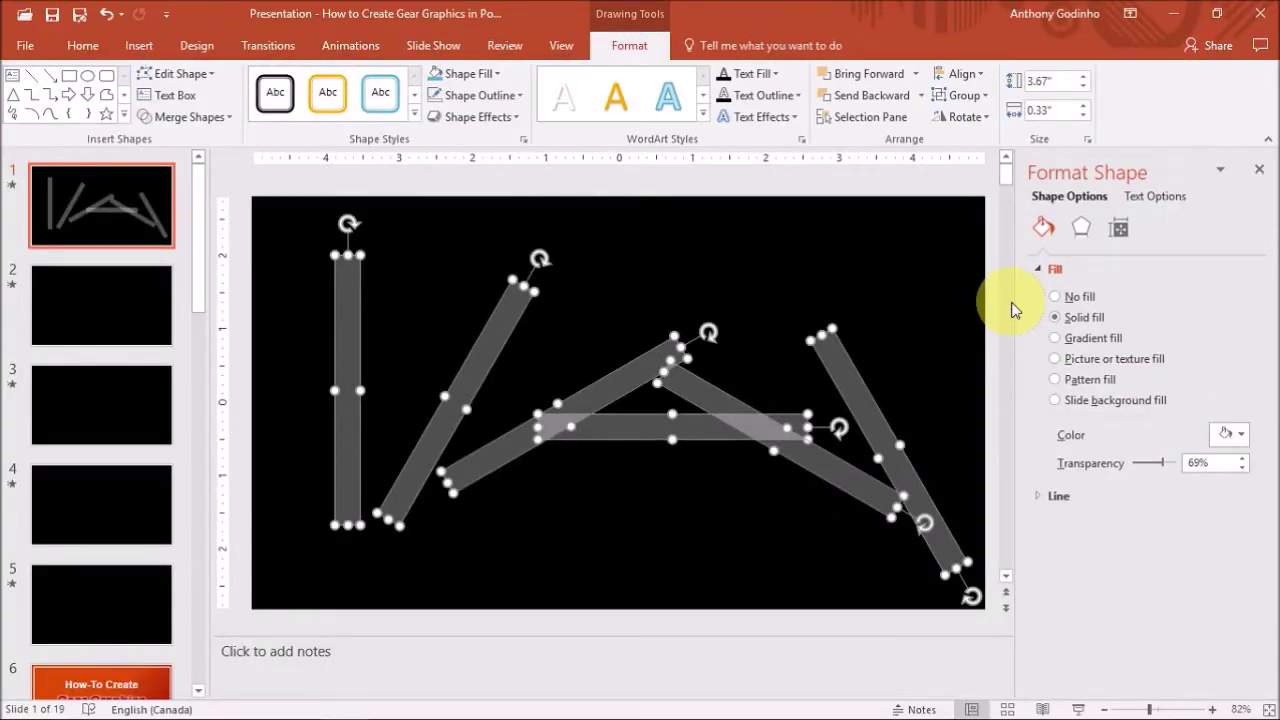
pyautogui.click(982, 71)
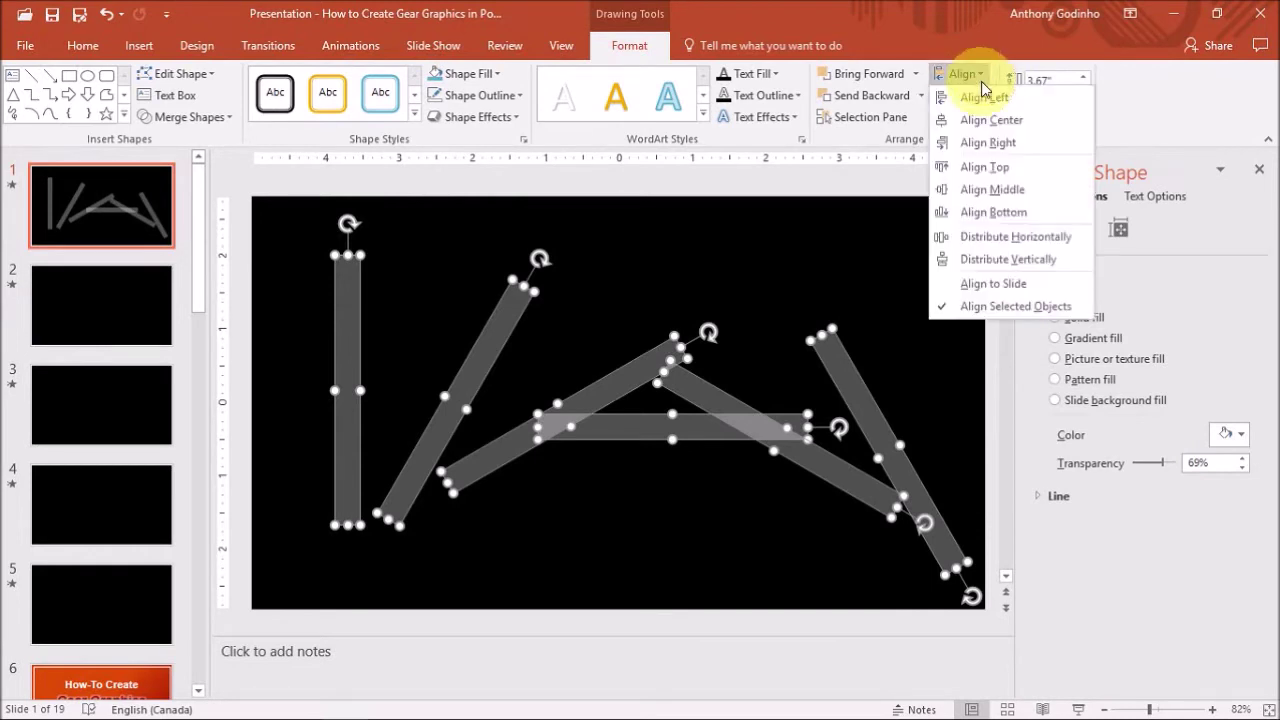
pyautogui.click(990, 119)
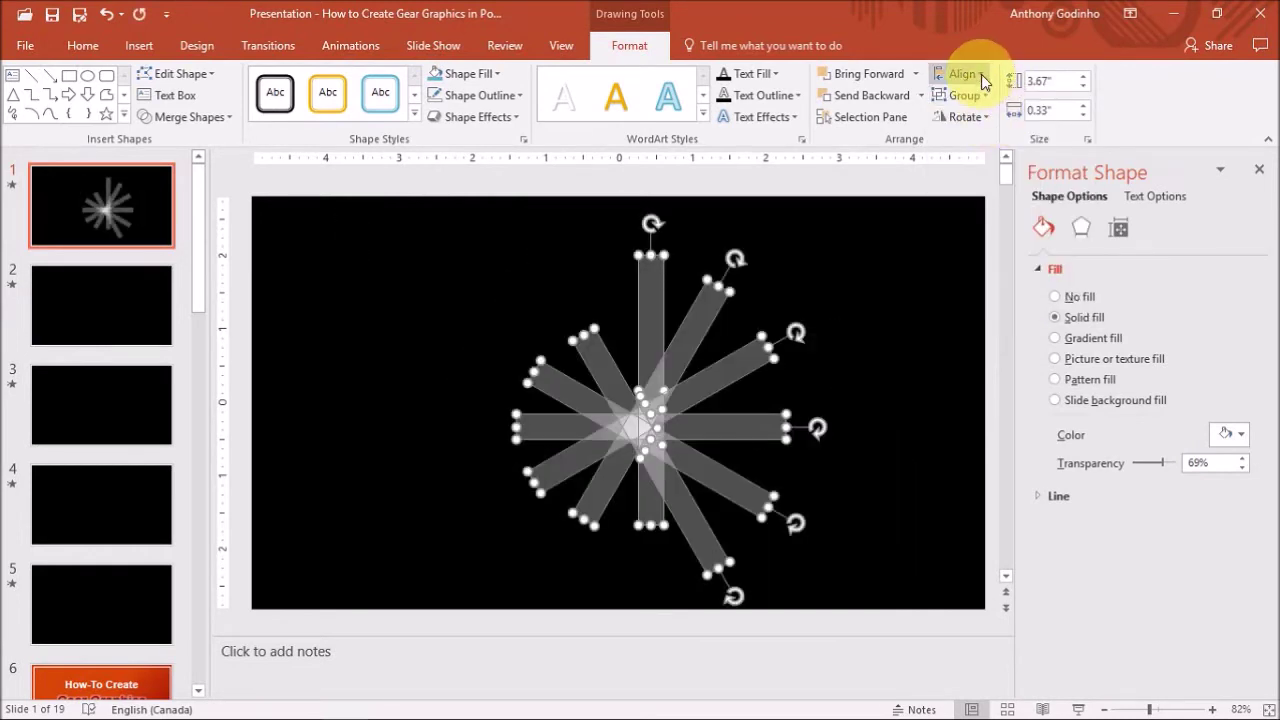
pyautogui.click(981, 71)
pyautogui.click(992, 190)
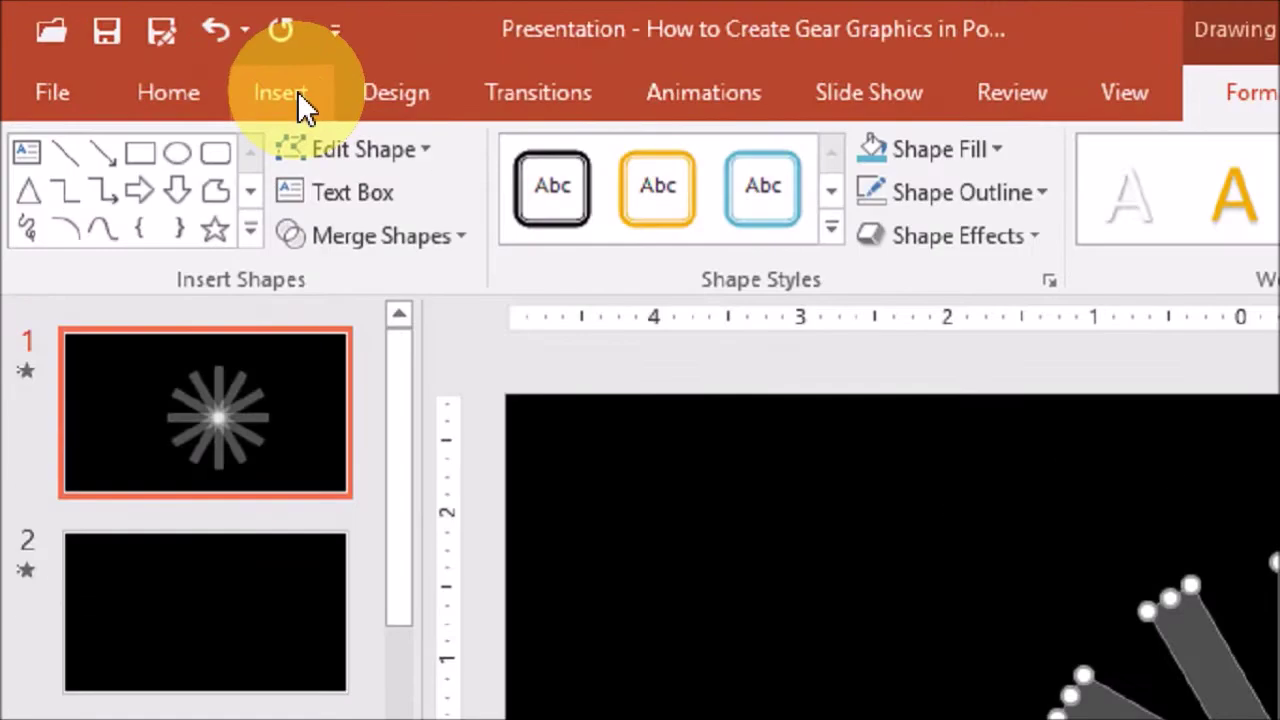
# Draw an oval circle on the slide's left and set it to No Outline
pyautogui.click(297, 90)
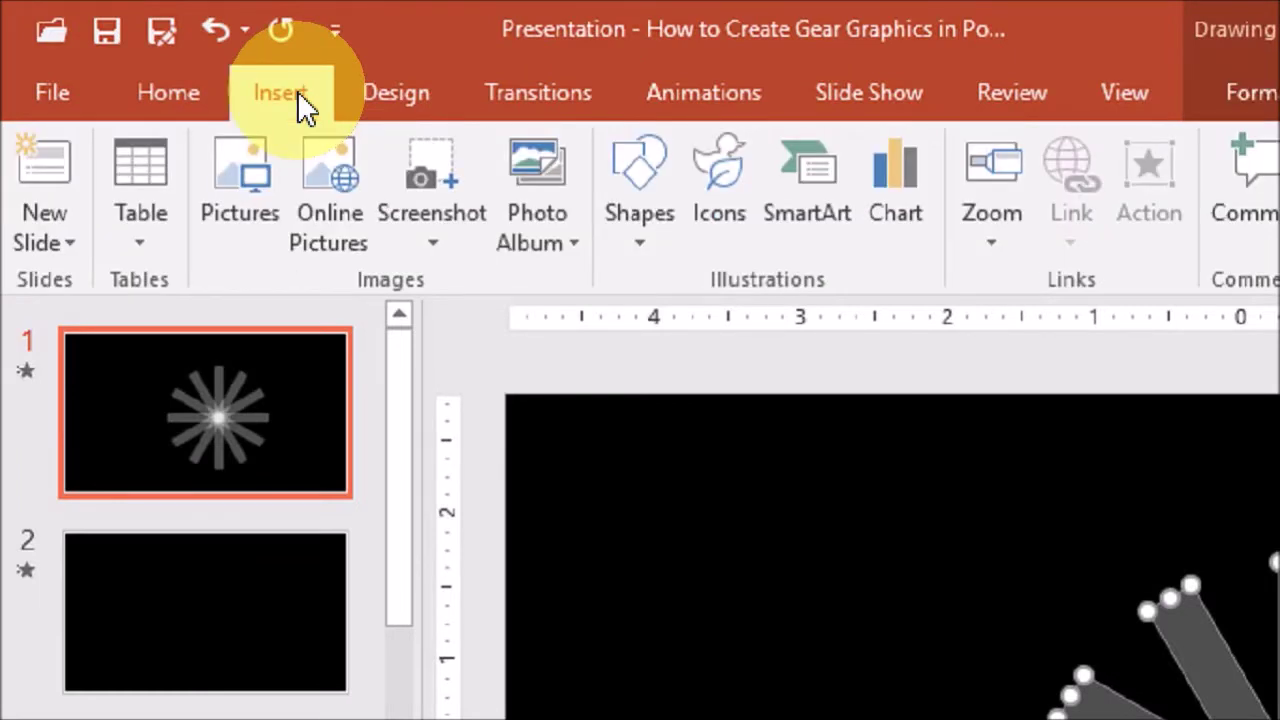
pyautogui.click(643, 215)
pyautogui.click(786, 326)
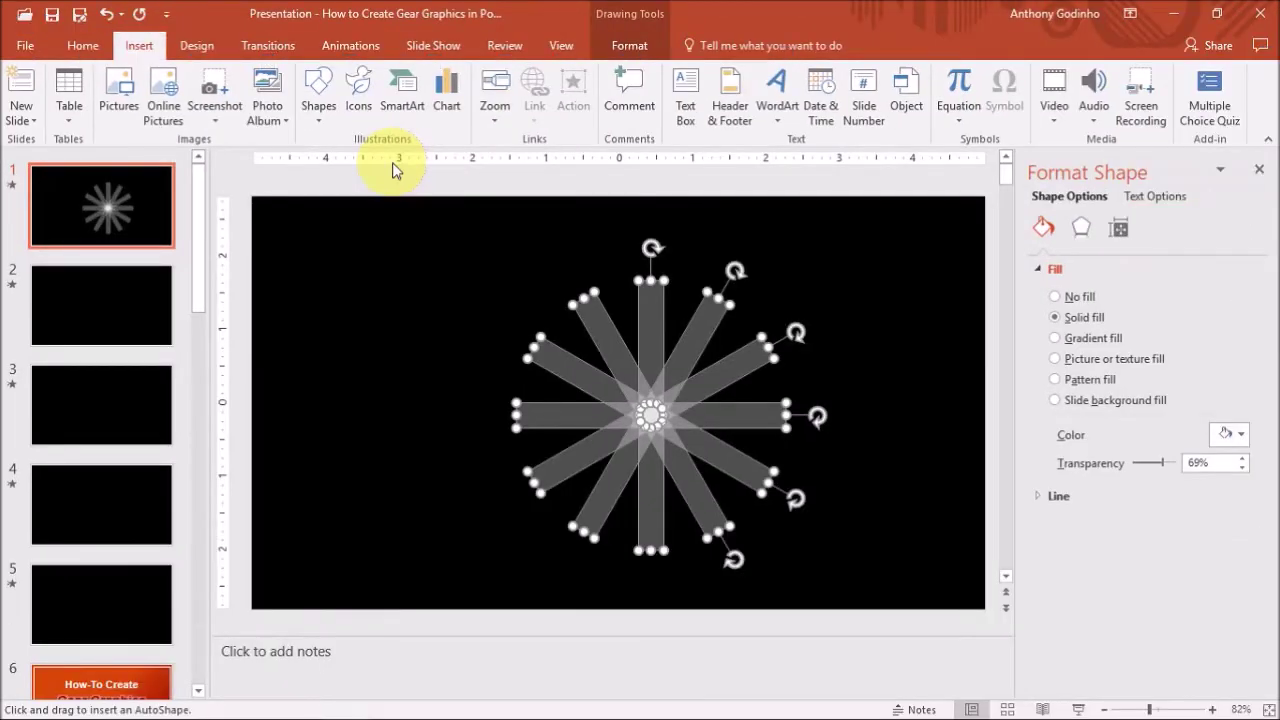
pyautogui.moveTo(288, 256); pyautogui.dragTo(474, 455)
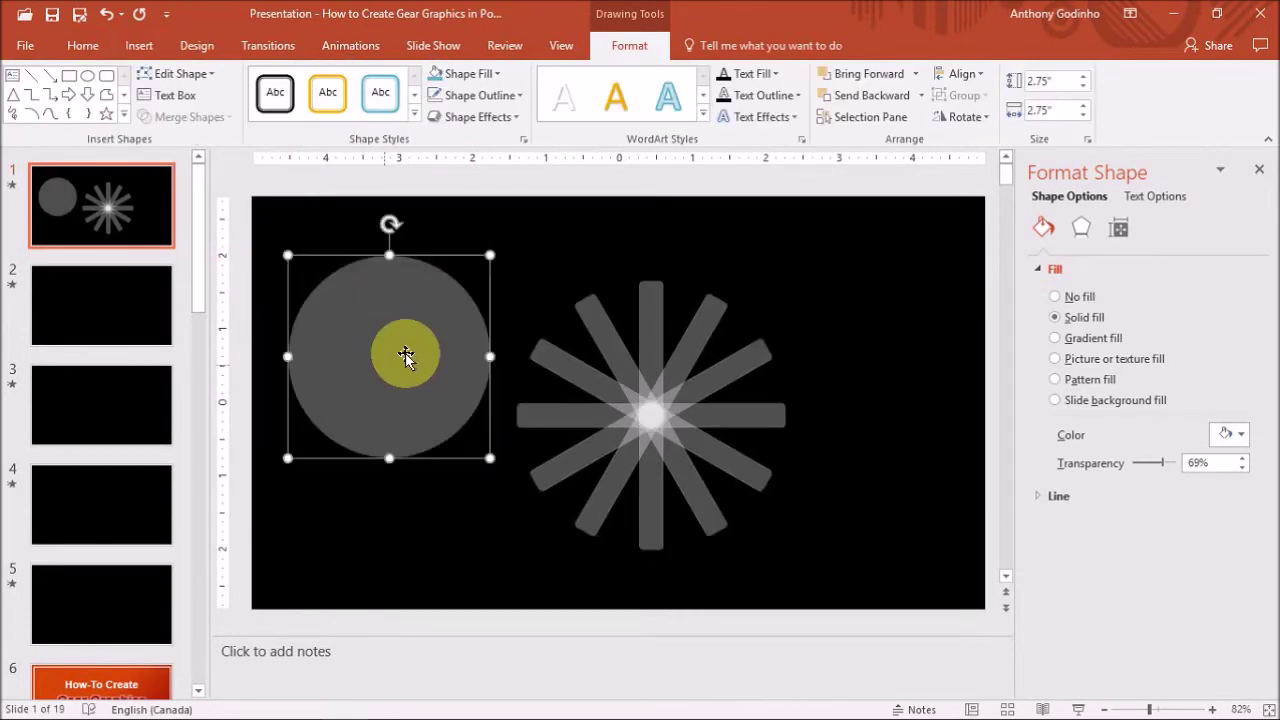
pyautogui.click(636, 40)
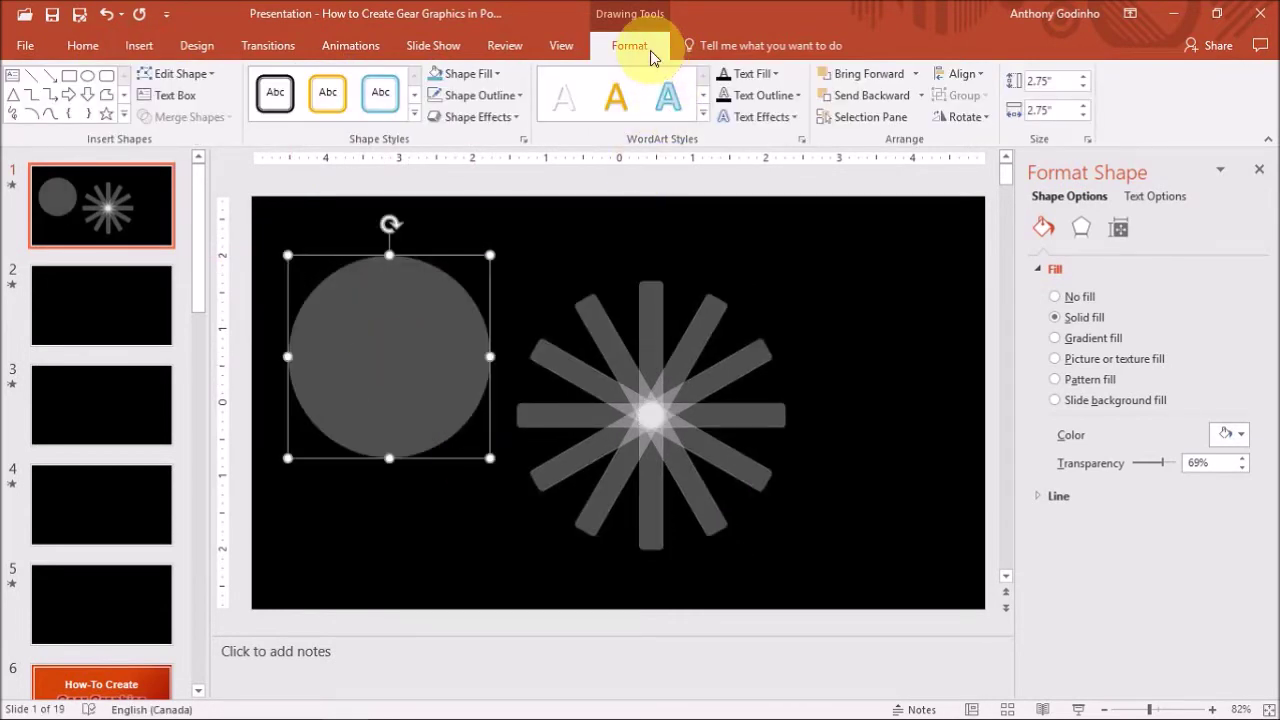
pyautogui.click(518, 96)
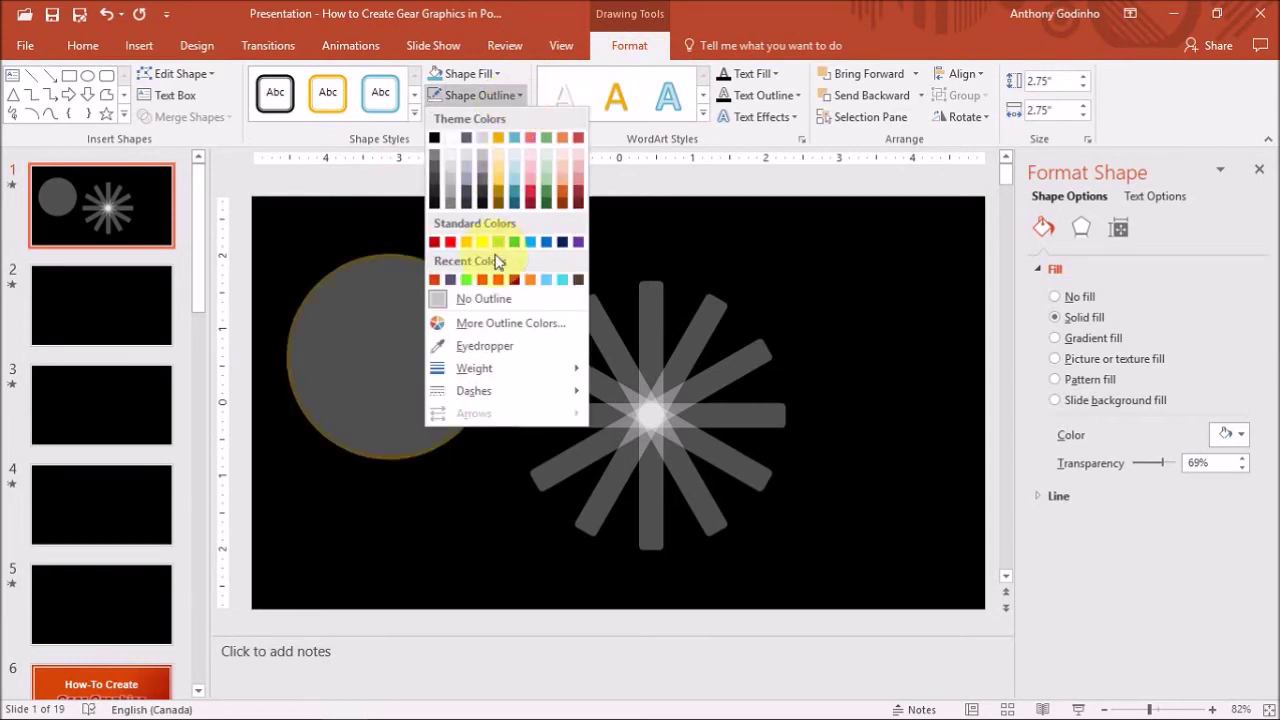
pyautogui.click(486, 298)
# Move the circle onto the star's centre and enlarge it to about 3.16" by 3.11"
pyautogui.click(408, 348)
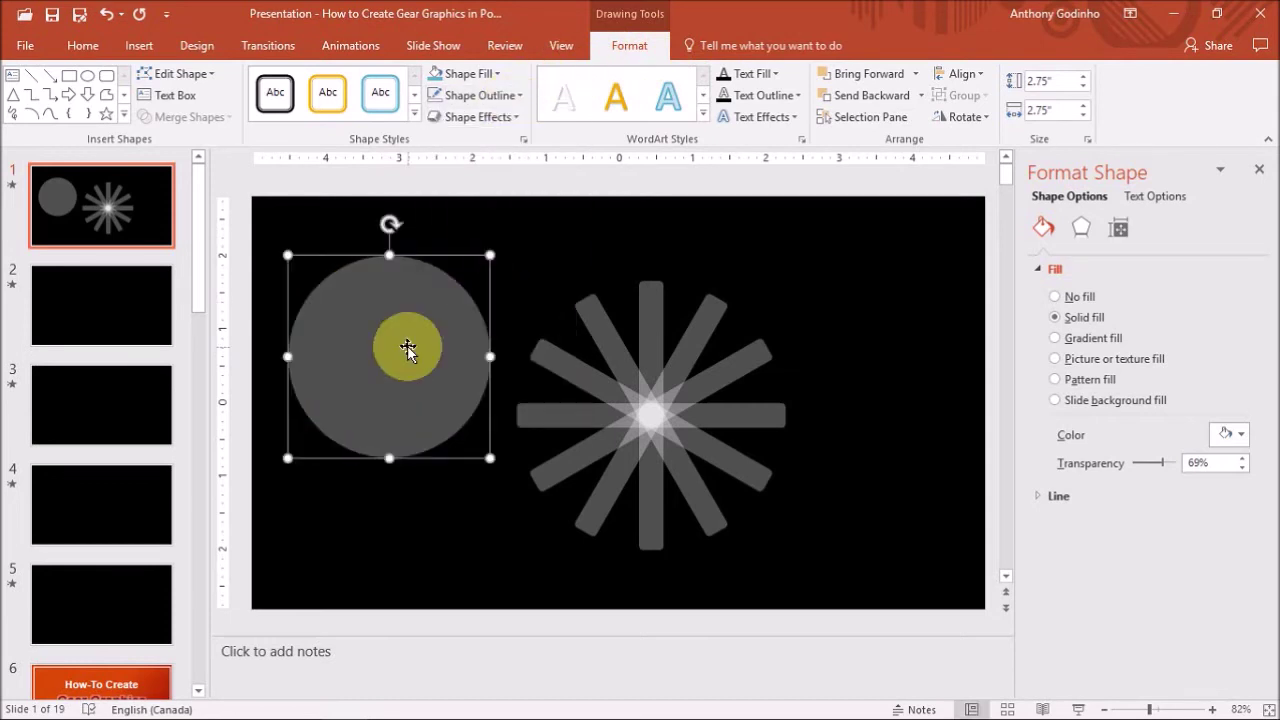
pyautogui.moveTo(408, 348); pyautogui.dragTo(648, 391)
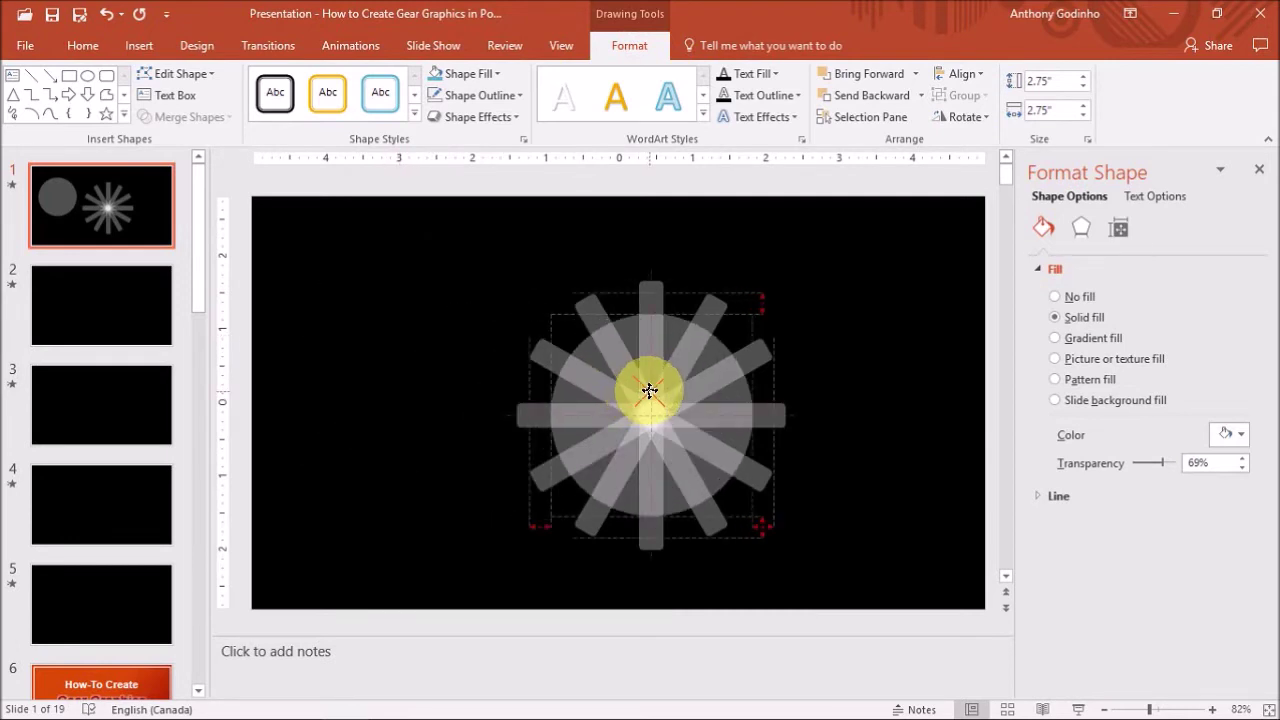
pyautogui.moveTo(649, 390); pyautogui.dragTo(650, 393)
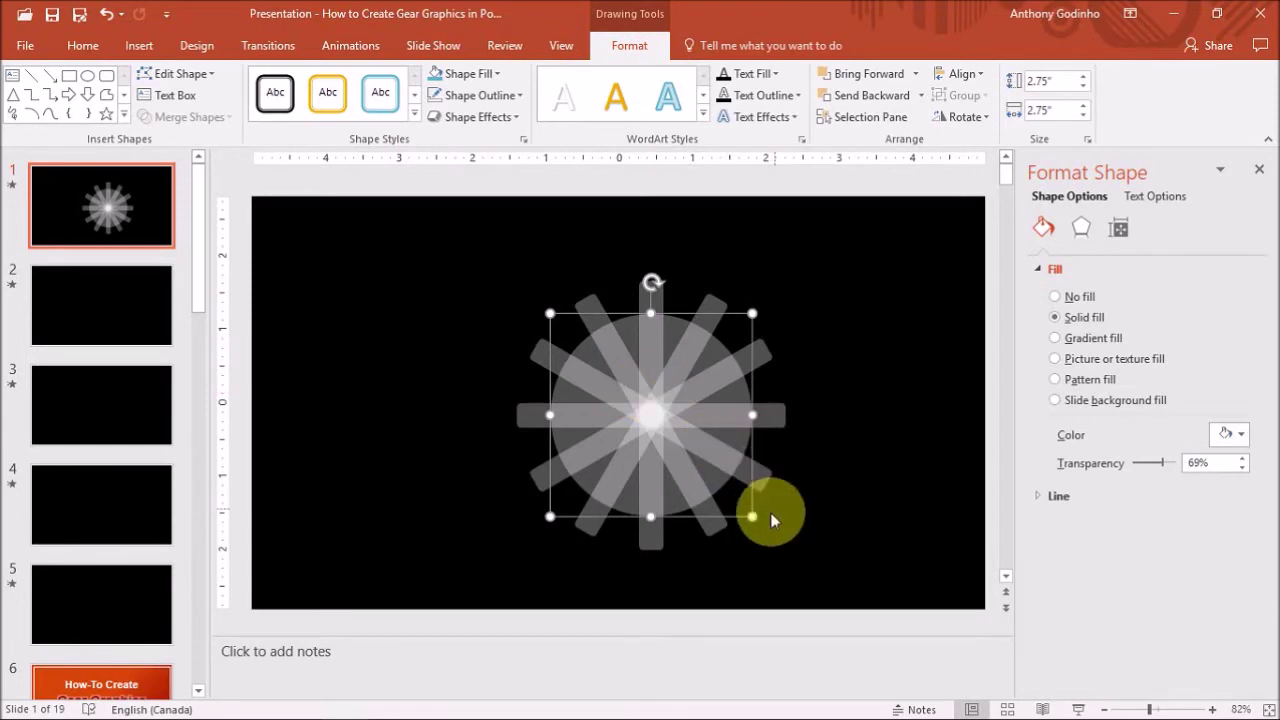
pyautogui.moveTo(752, 516); pyautogui.dragTo(763, 528)
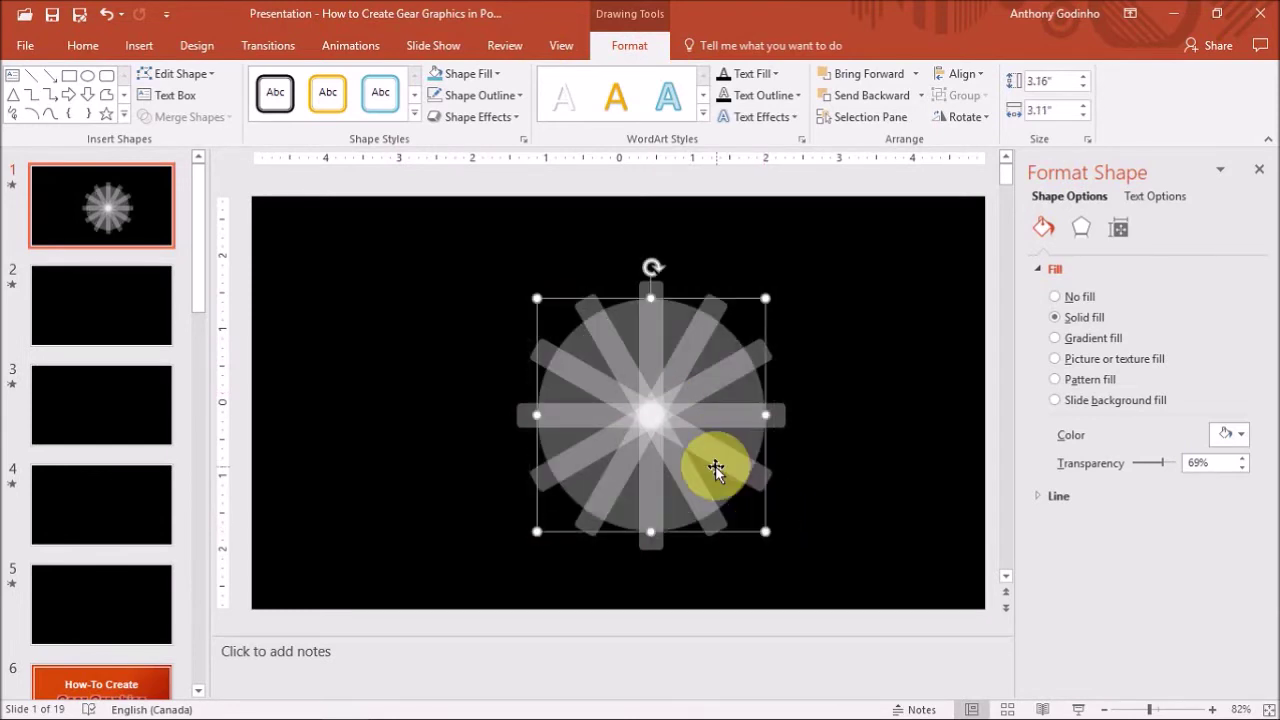
# Union the circle and all bars into one 3.67" gear, then nudge it slightly left
pyautogui.moveTo(442, 232); pyautogui.dragTo(829, 594)
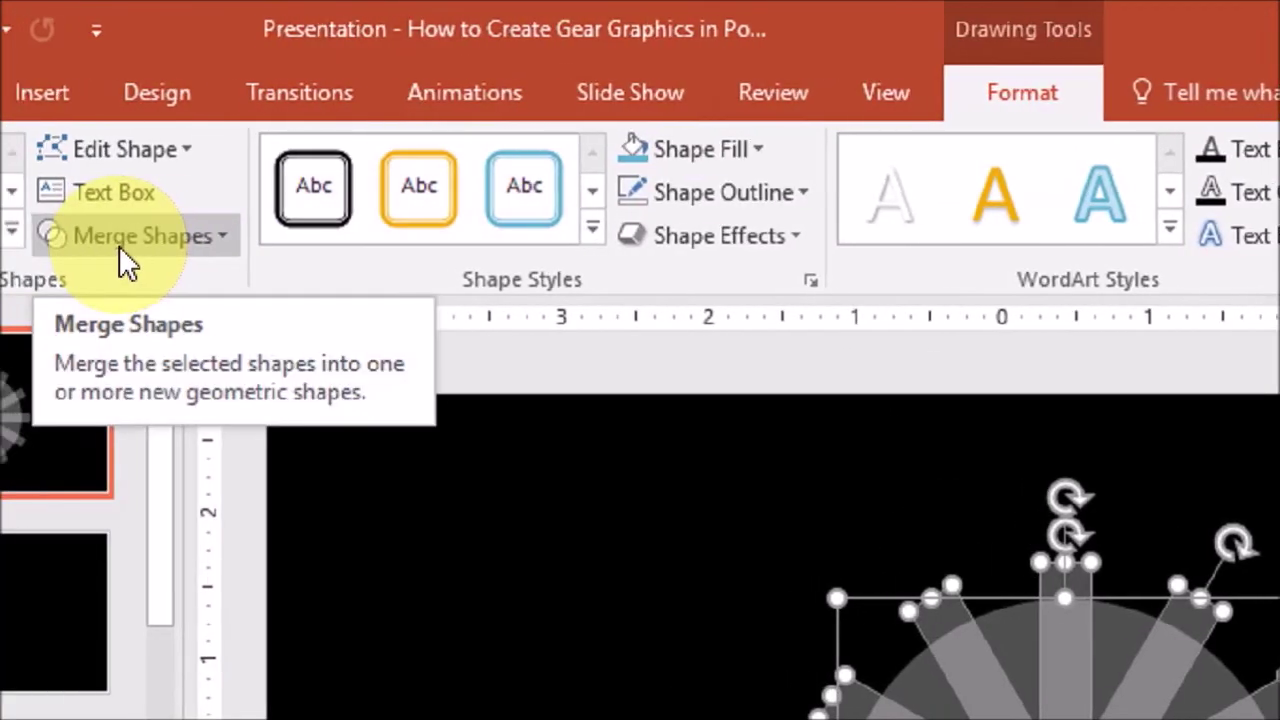
pyautogui.click(111, 238)
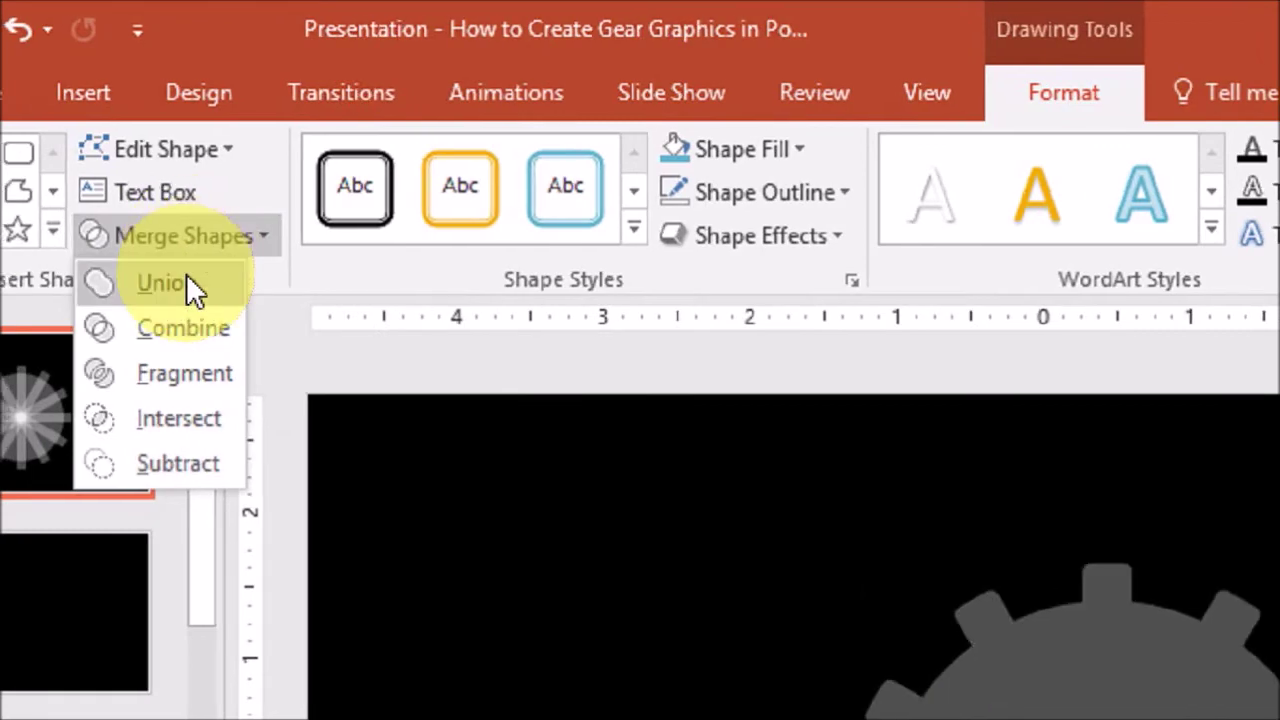
pyautogui.click(186, 273)
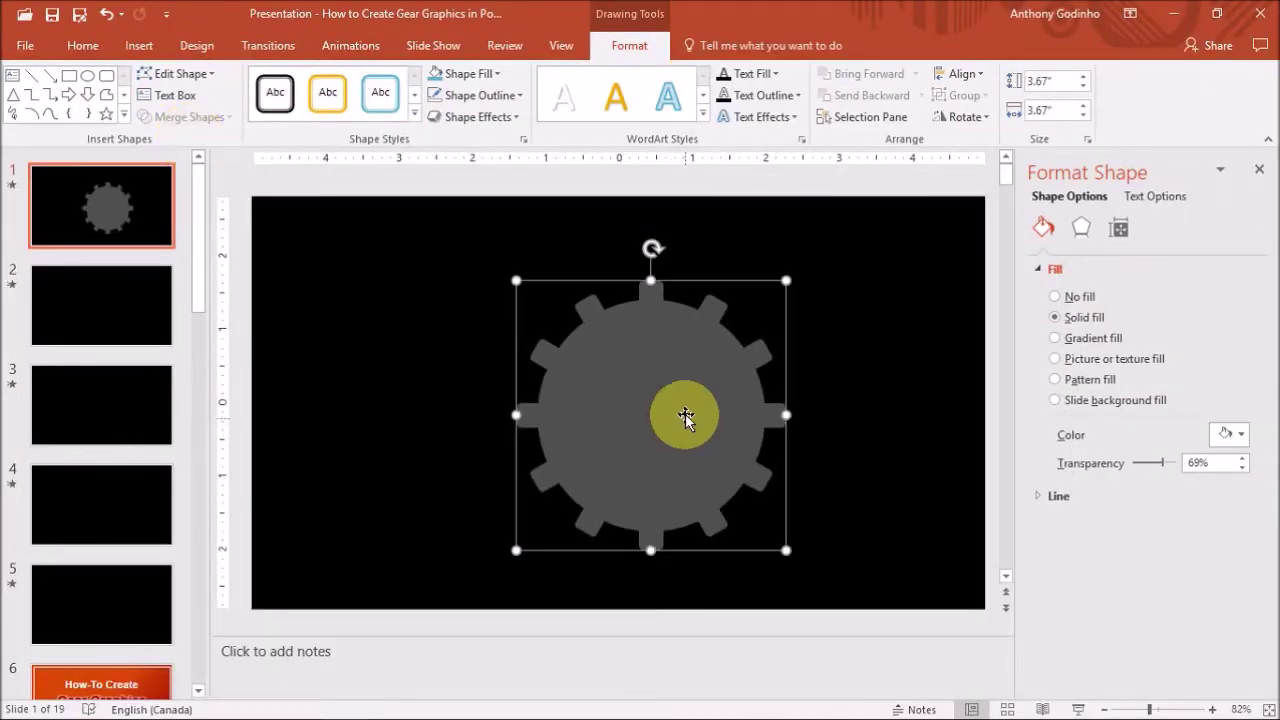
pyautogui.moveTo(685, 422); pyautogui.dragTo(628, 405)
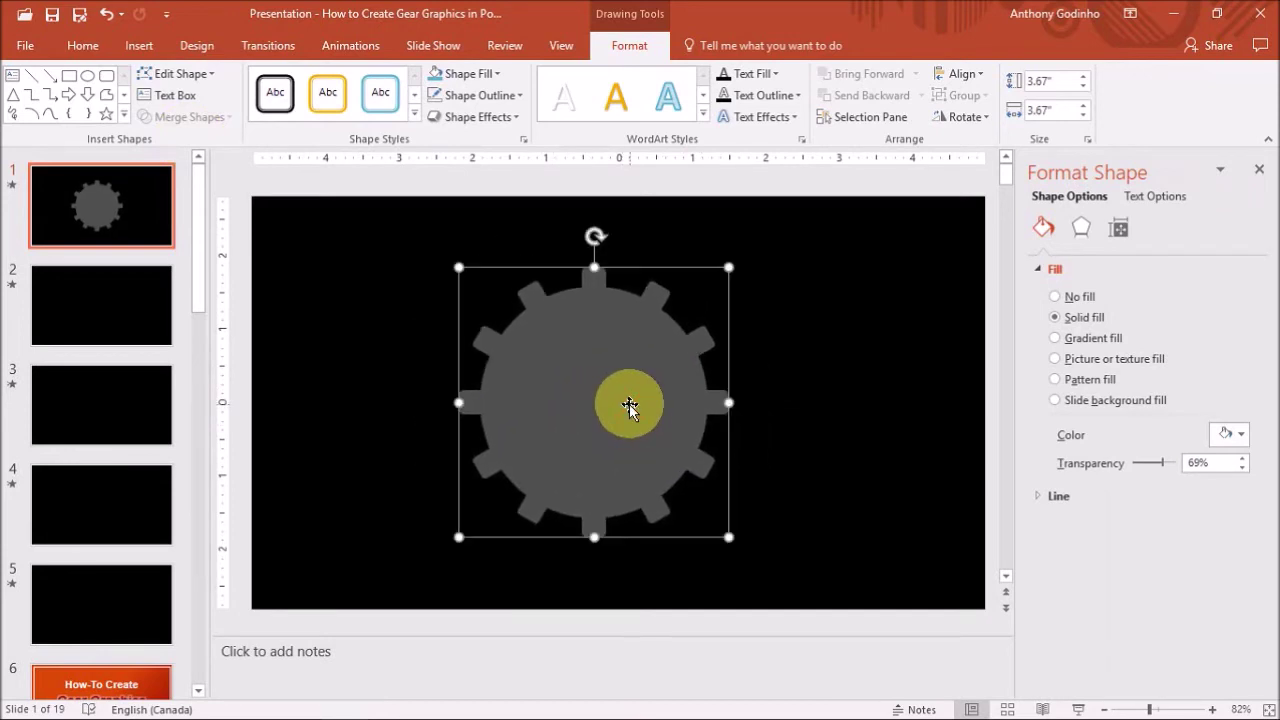
# Draw a 2.67" circle, copy it to the upper right, and centre the original on the gear
pyautogui.click(145, 52)
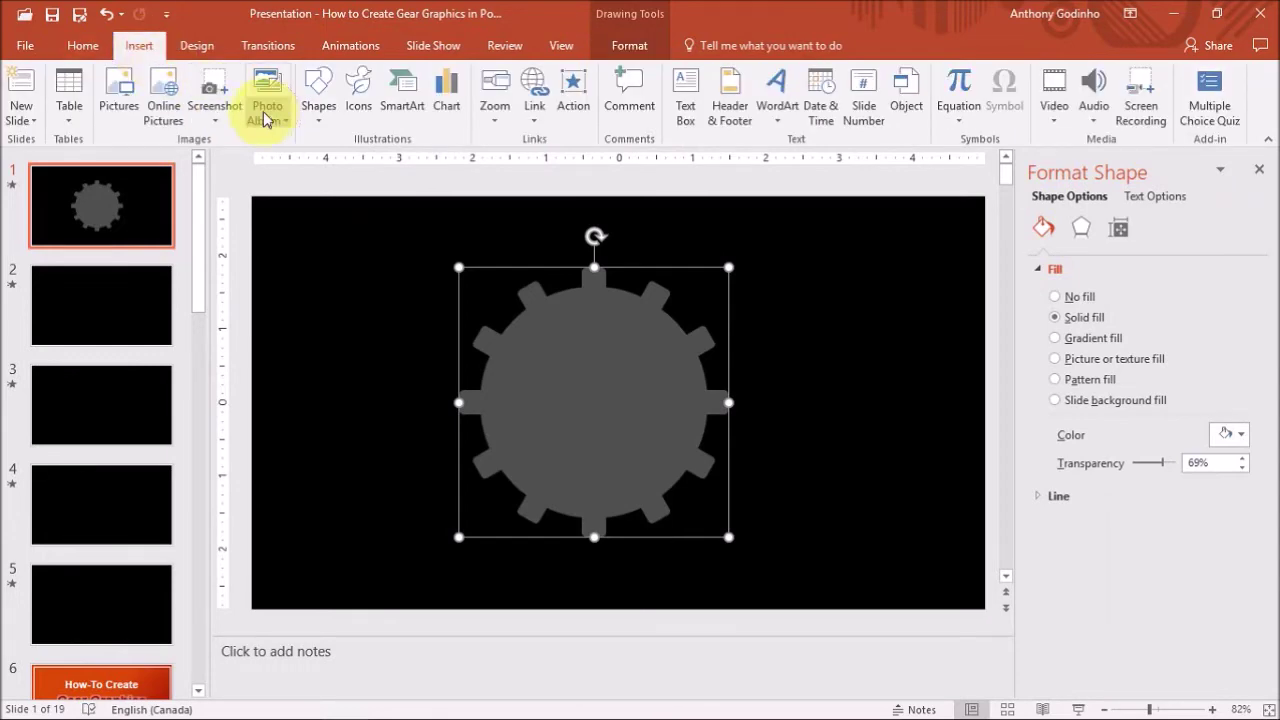
pyautogui.click(319, 117)
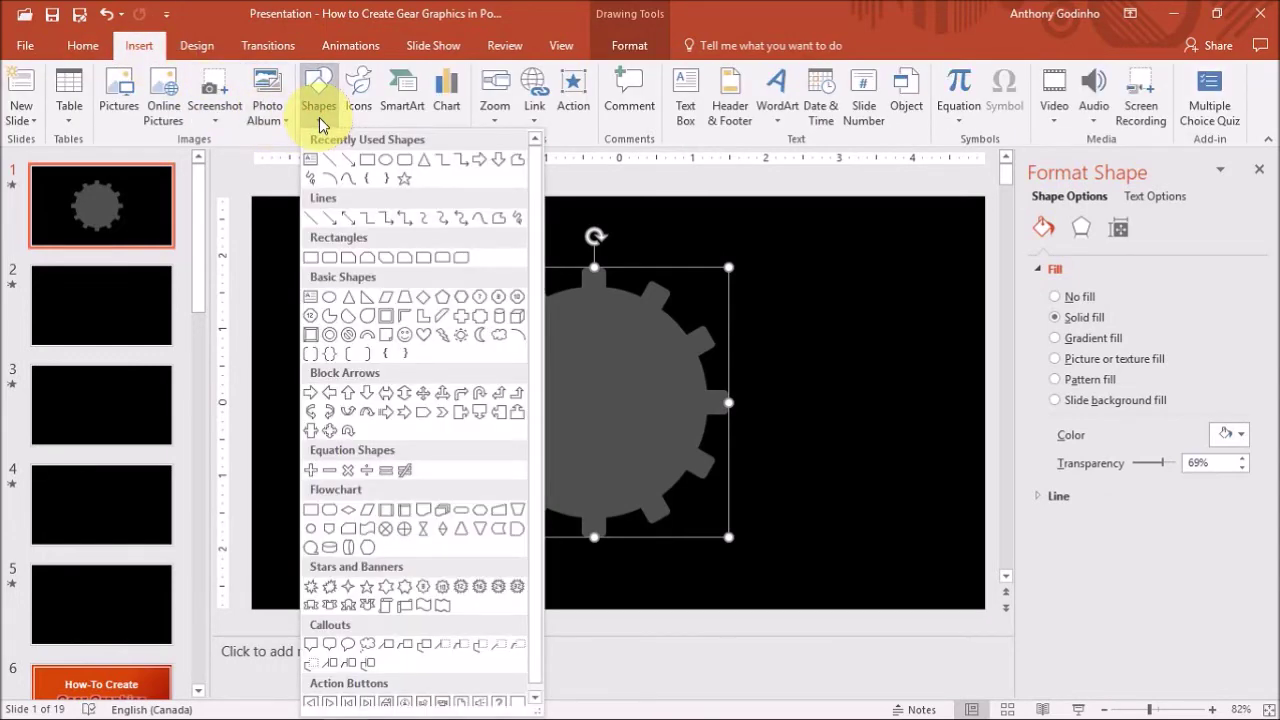
pyautogui.click(390, 158)
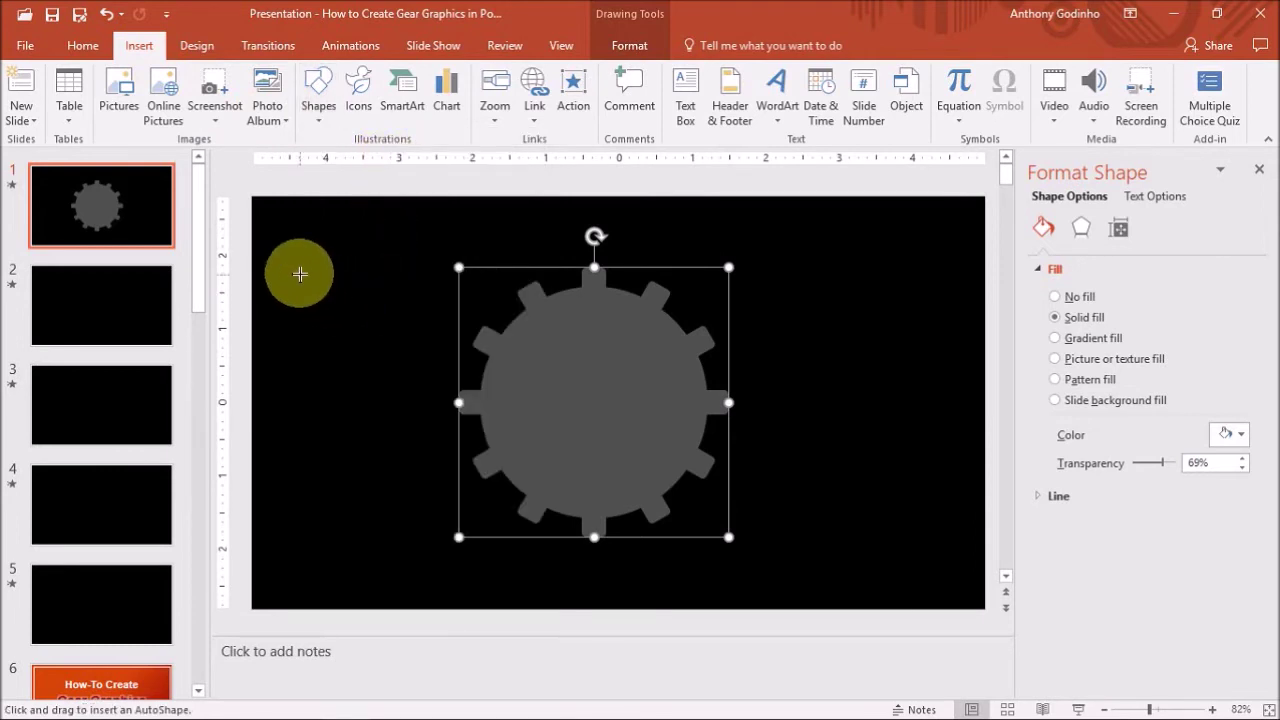
pyautogui.moveTo(300, 272); pyautogui.dragTo(492, 468)
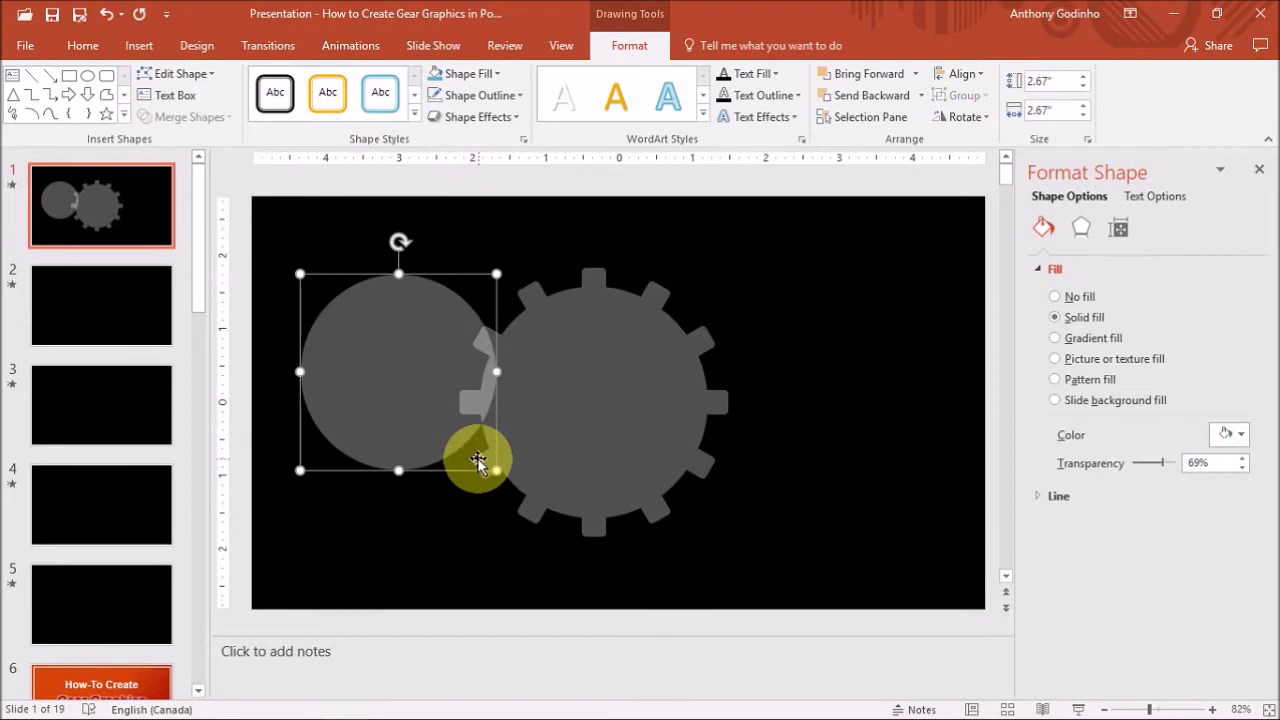
pyautogui.moveTo(479, 459); pyautogui.dragTo(874, 309)
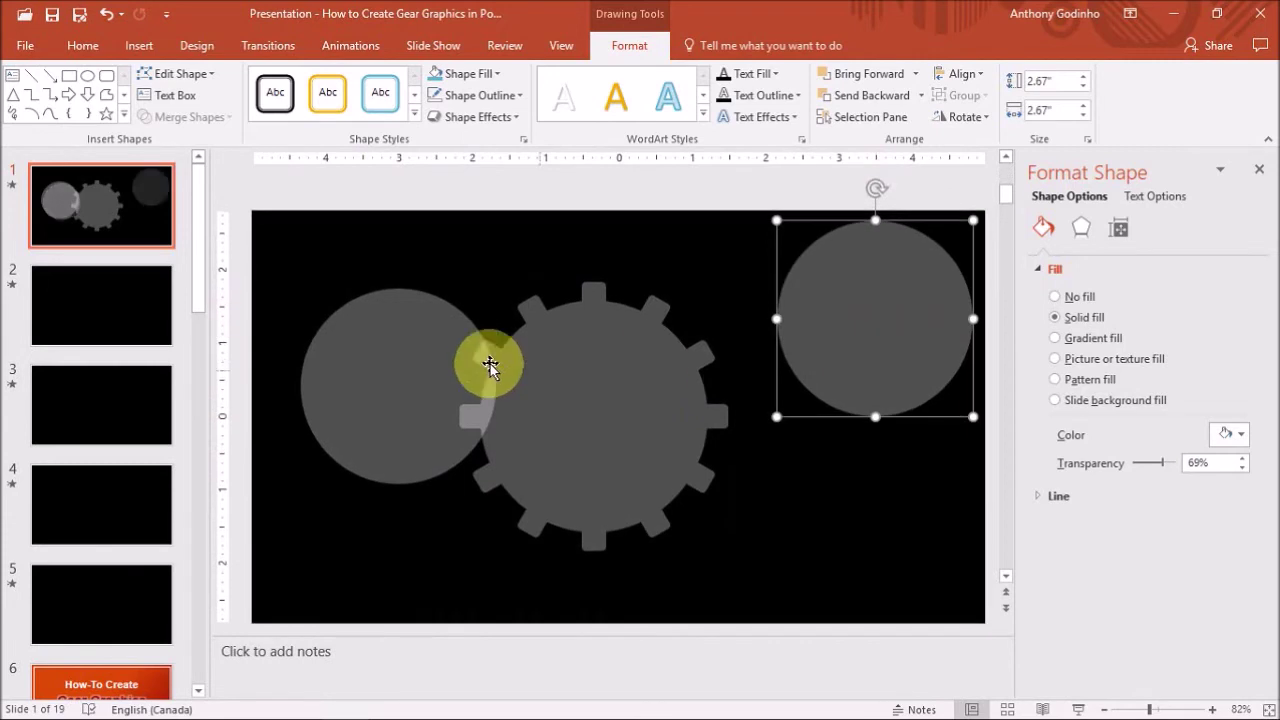
pyautogui.moveTo(390, 363); pyautogui.dragTo(586, 376)
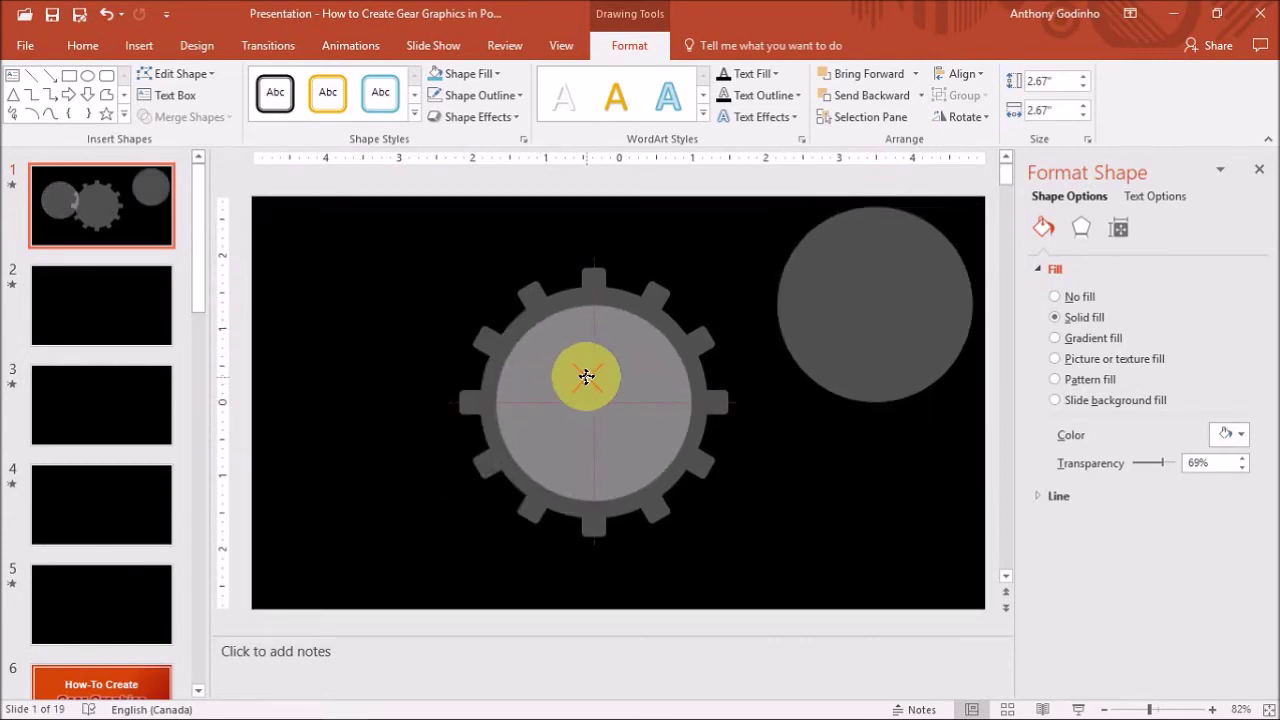
pyautogui.moveTo(586, 376); pyautogui.dragTo(586, 376)
# Subtract the centre circle from the gear with Merge Shapes to leave a hollow ring
pyautogui.click(417, 243)
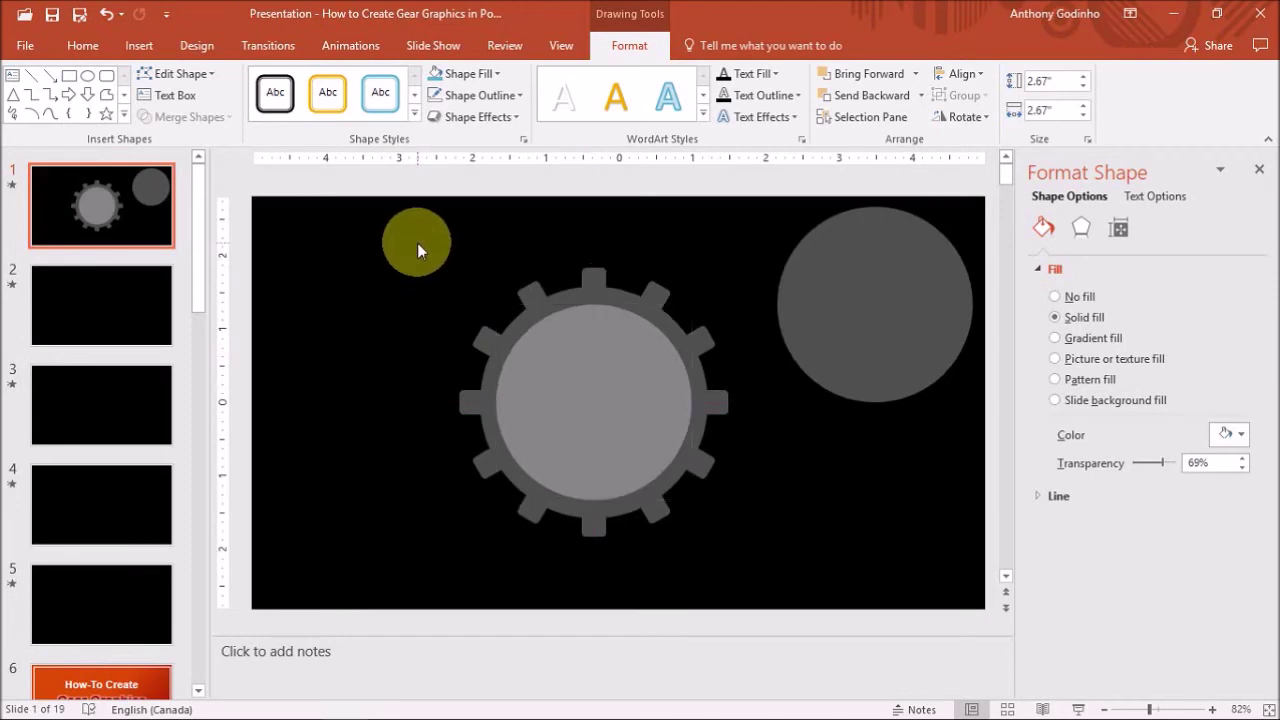
pyautogui.moveTo(427, 247); pyautogui.dragTo(760, 571)
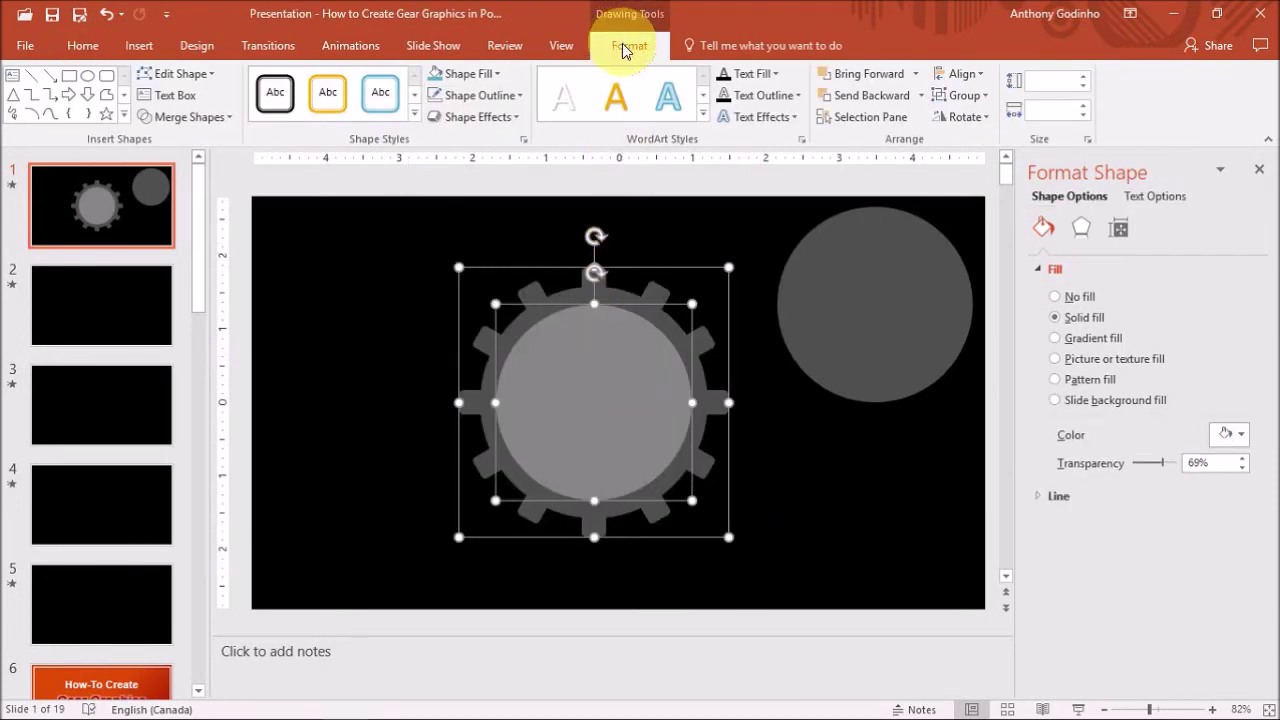
pyautogui.click(225, 119)
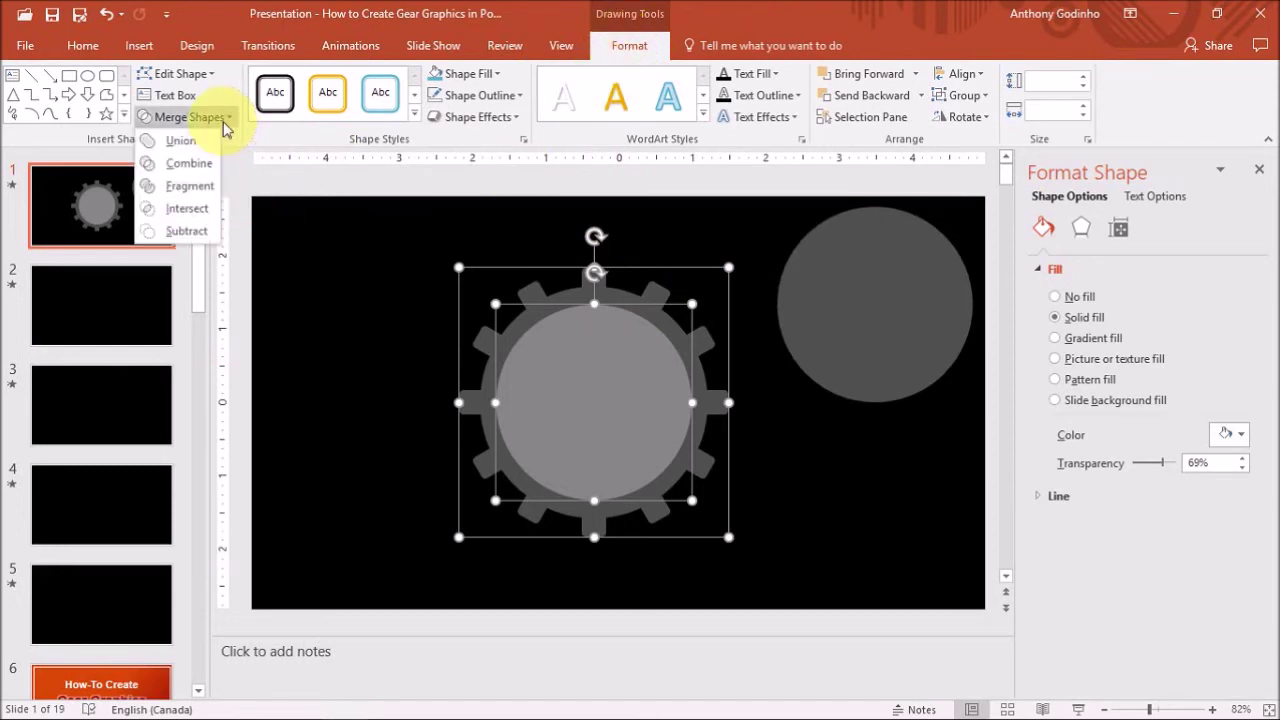
pyautogui.click(187, 231)
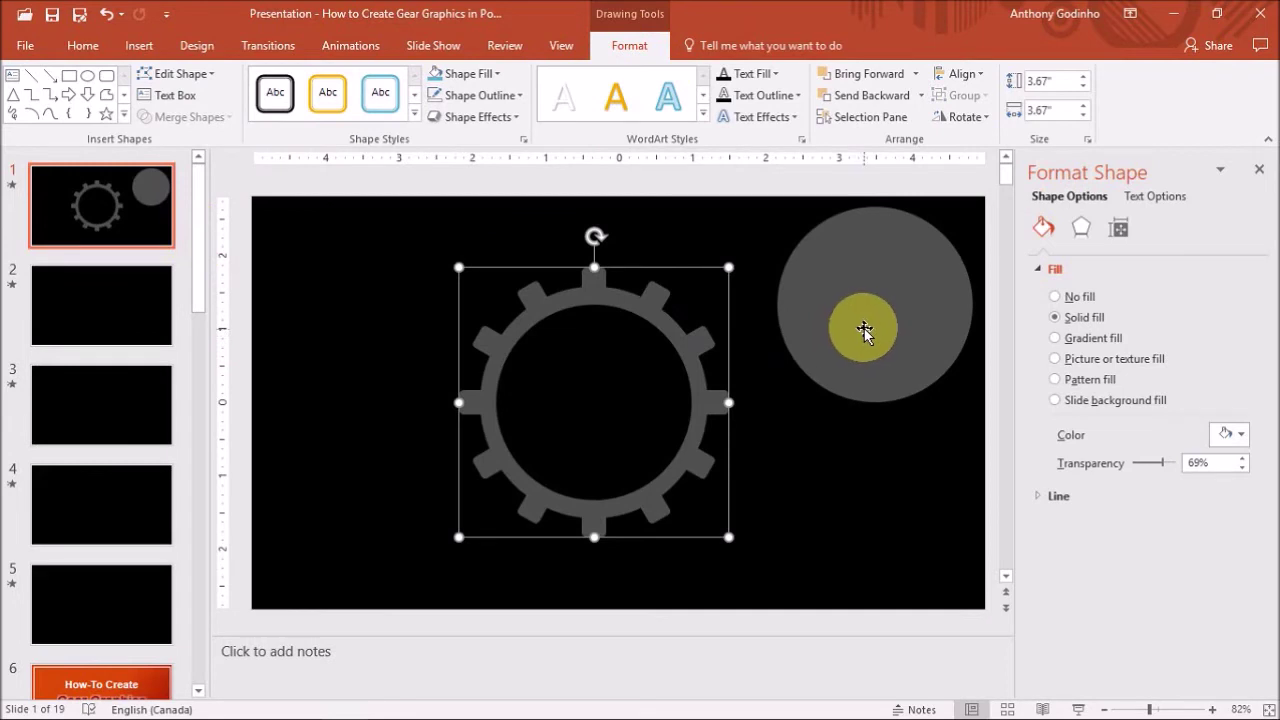
# Shrink the other circle to 2.33" and place it inside the gear's ring
pyautogui.click(865, 328)
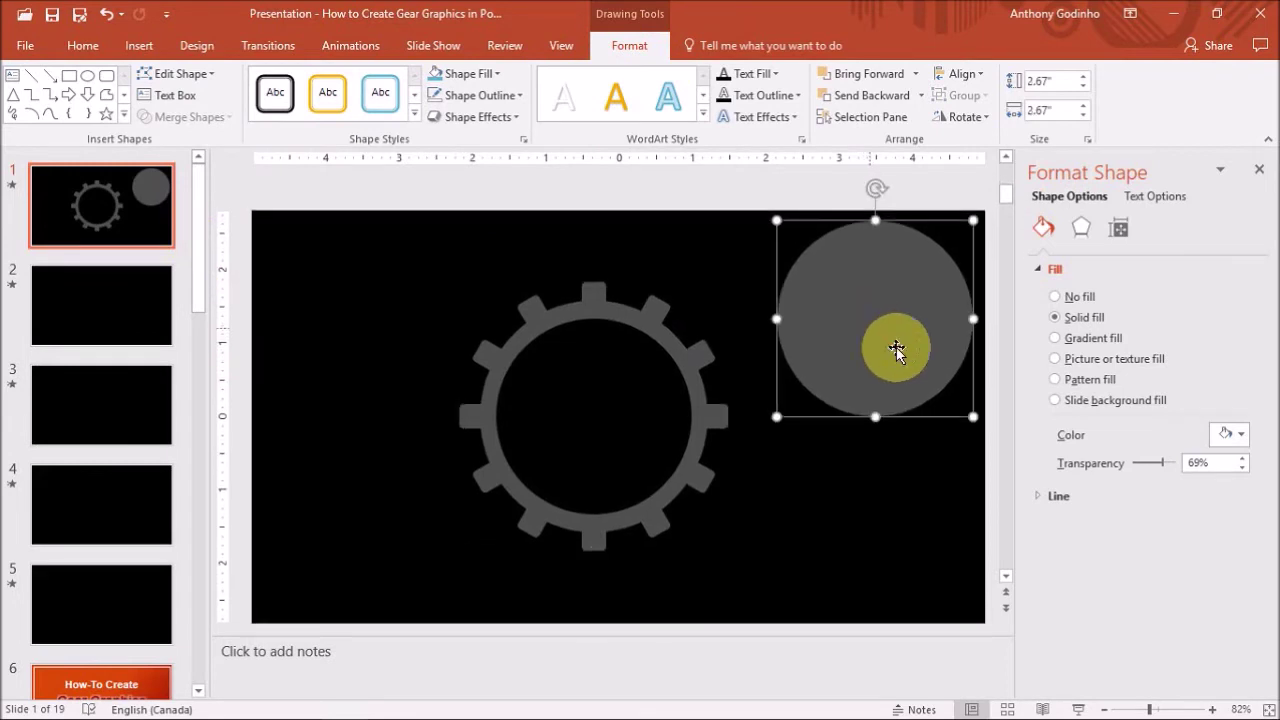
pyautogui.moveTo(967, 413); pyautogui.dragTo(951, 398)
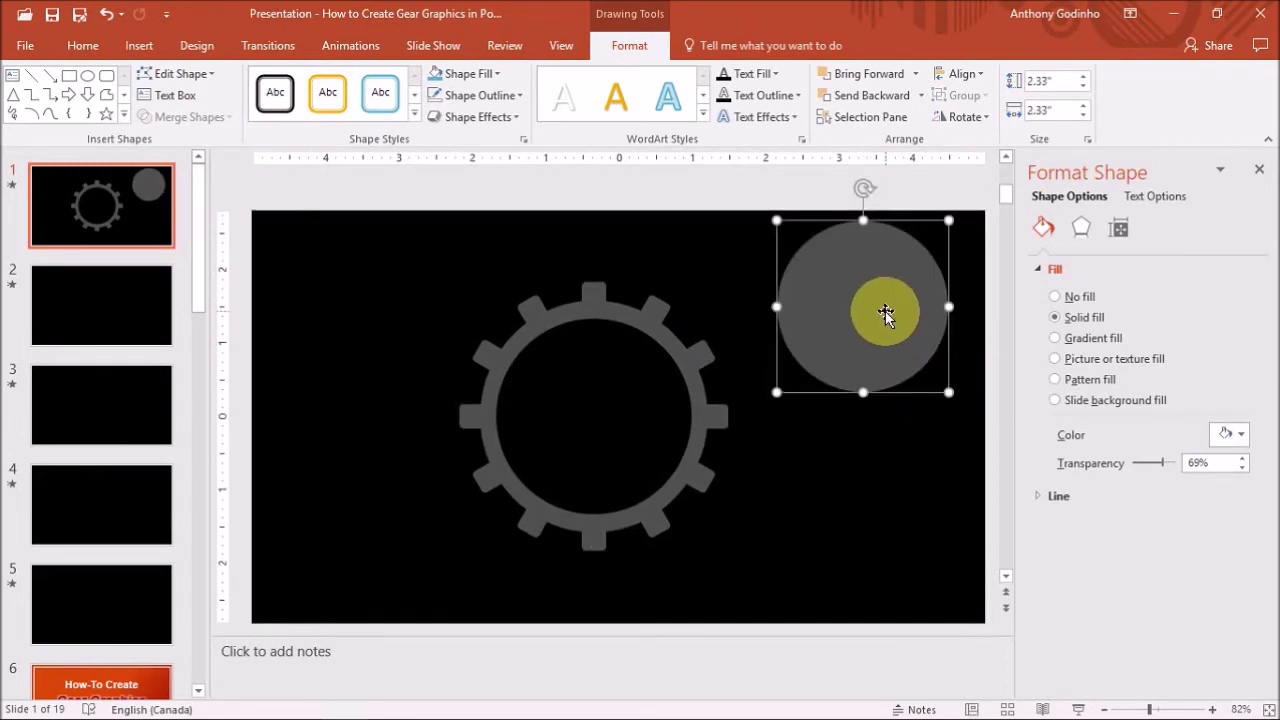
pyautogui.moveTo(889, 314); pyautogui.dragTo(613, 398)
pyautogui.click(723, 258)
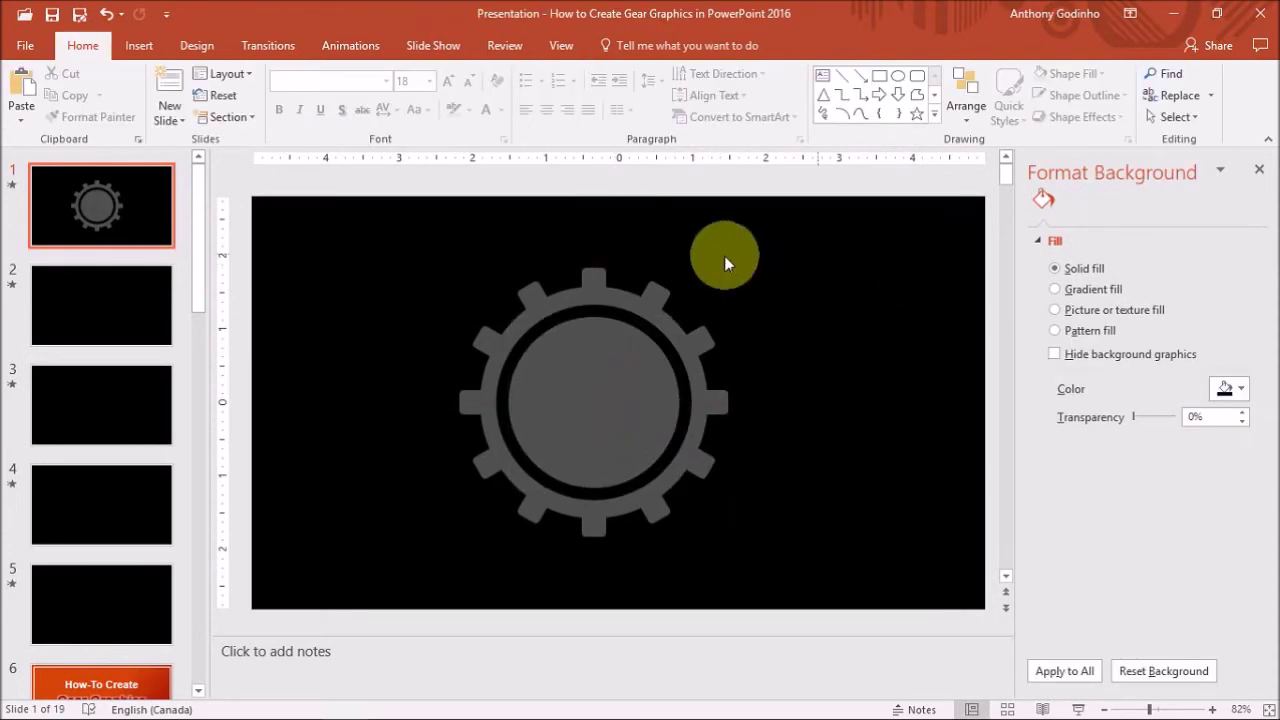
# Union the gear ring and inner circle into one shape and nudge it down-right
pyautogui.moveTo(397, 250)
pyautogui.mouseDown()
pyautogui.moveTo(563, 402)
pyautogui.moveTo(771, 560)
pyautogui.moveTo(786, 598)
pyautogui.mouseUp()
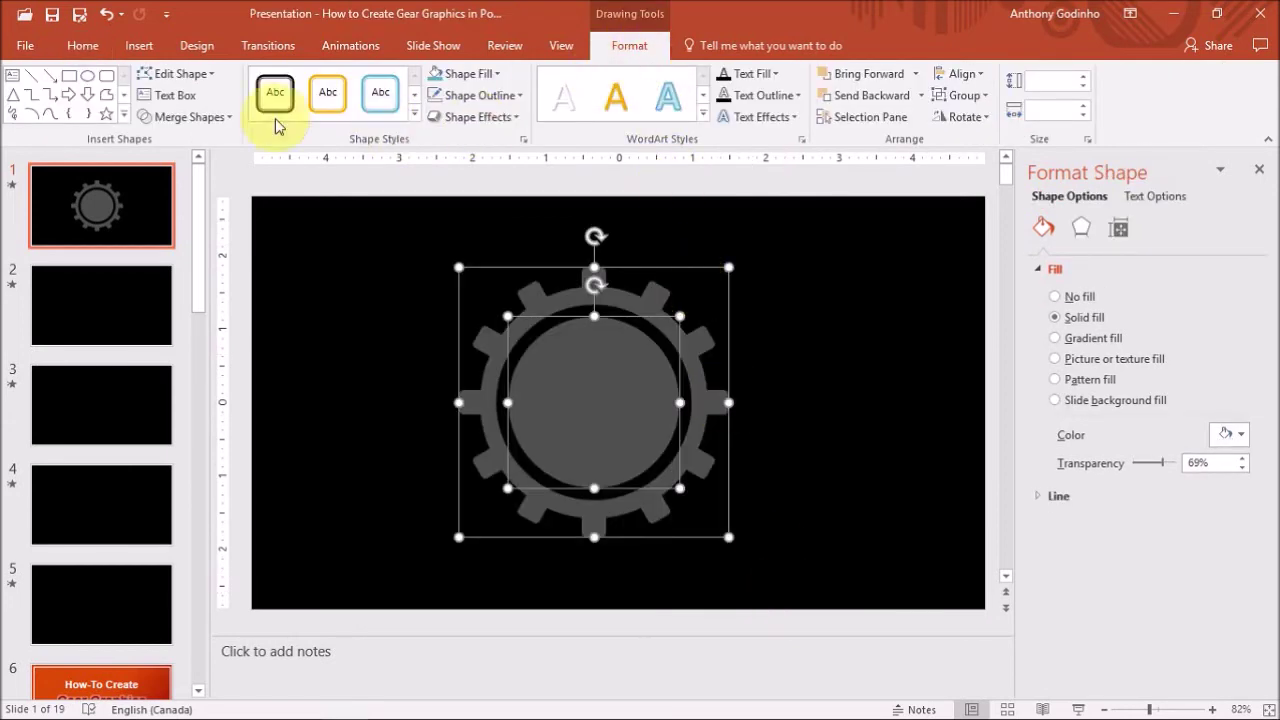
pyautogui.click(226, 117)
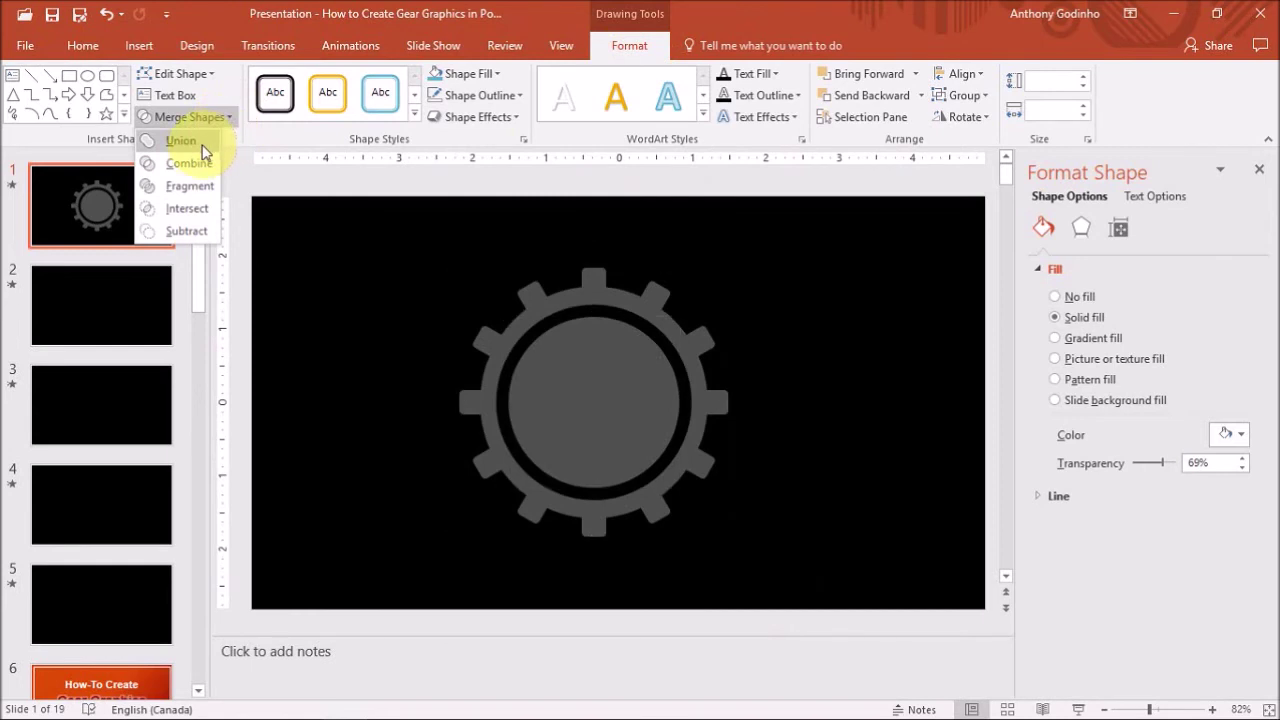
pyautogui.click(199, 145)
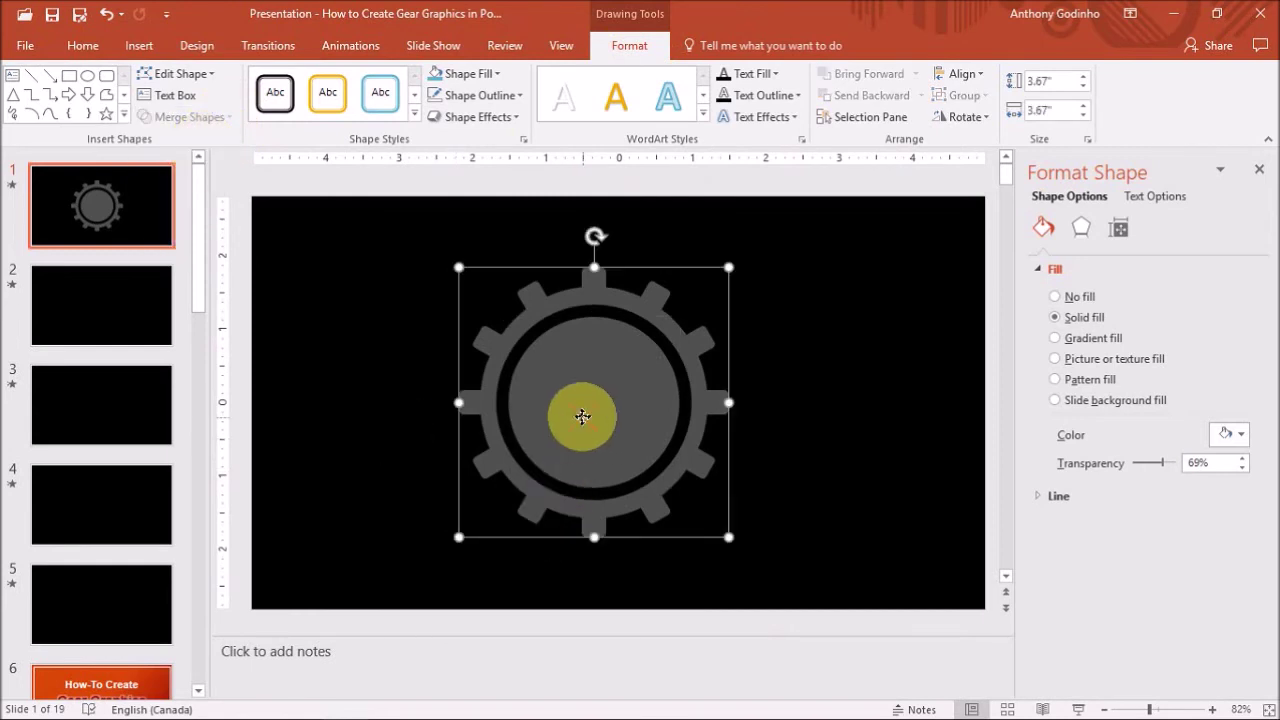
pyautogui.moveTo(580, 417)
pyautogui.mouseDown()
pyautogui.moveTo(620, 386)
pyautogui.moveTo(640, 448)
pyautogui.moveTo(601, 418)
pyautogui.mouseUp()
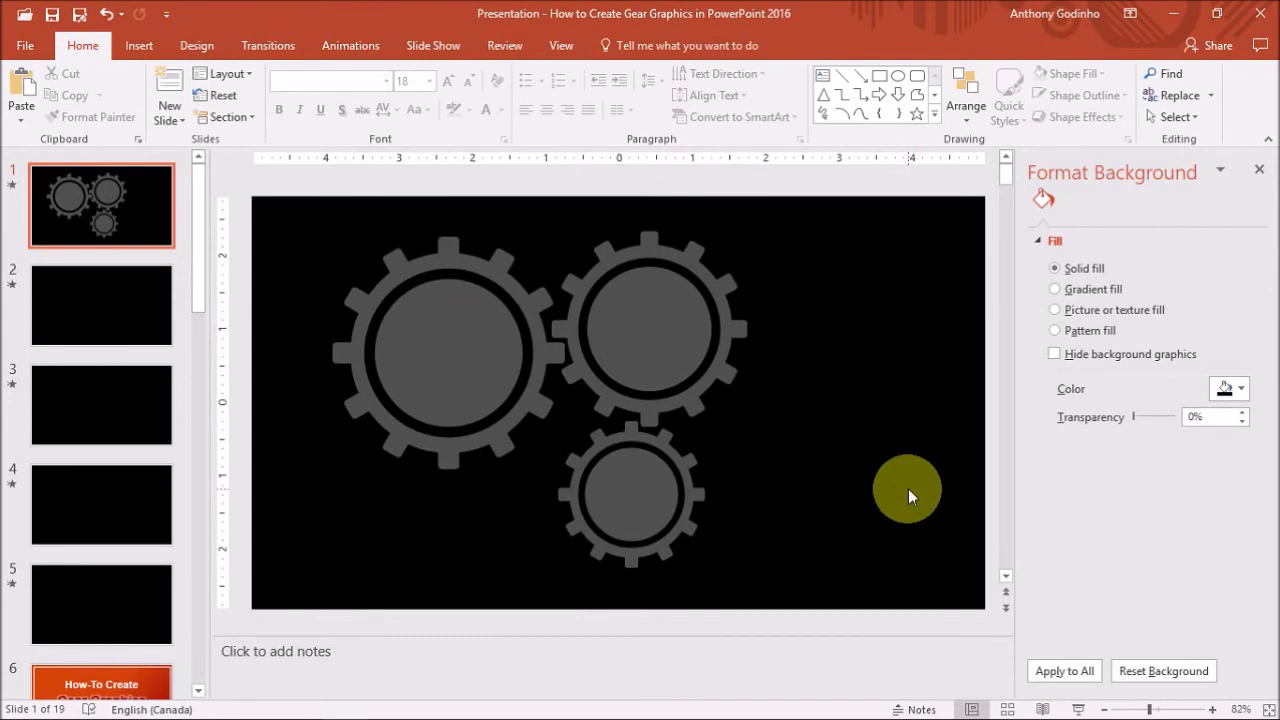
# Fill the large left gear solid red with transparency at 0%
pyautogui.click(465, 330)
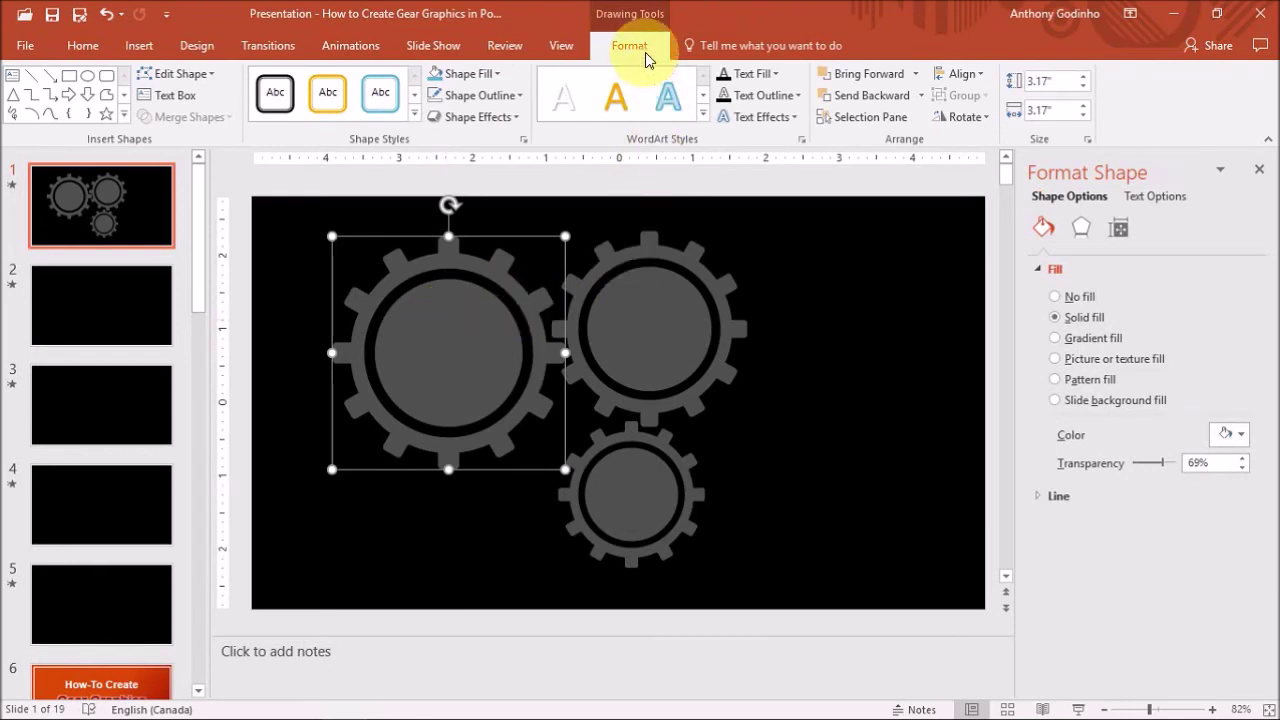
pyautogui.click(489, 76)
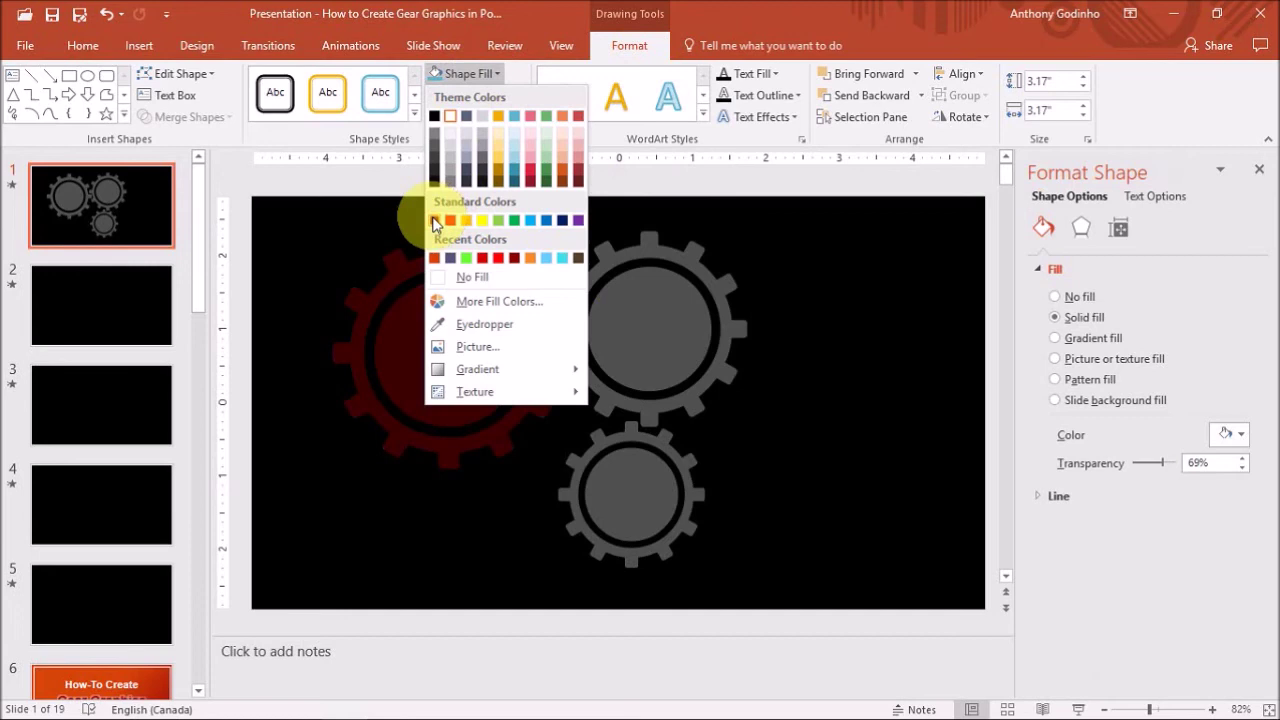
pyautogui.click(451, 221)
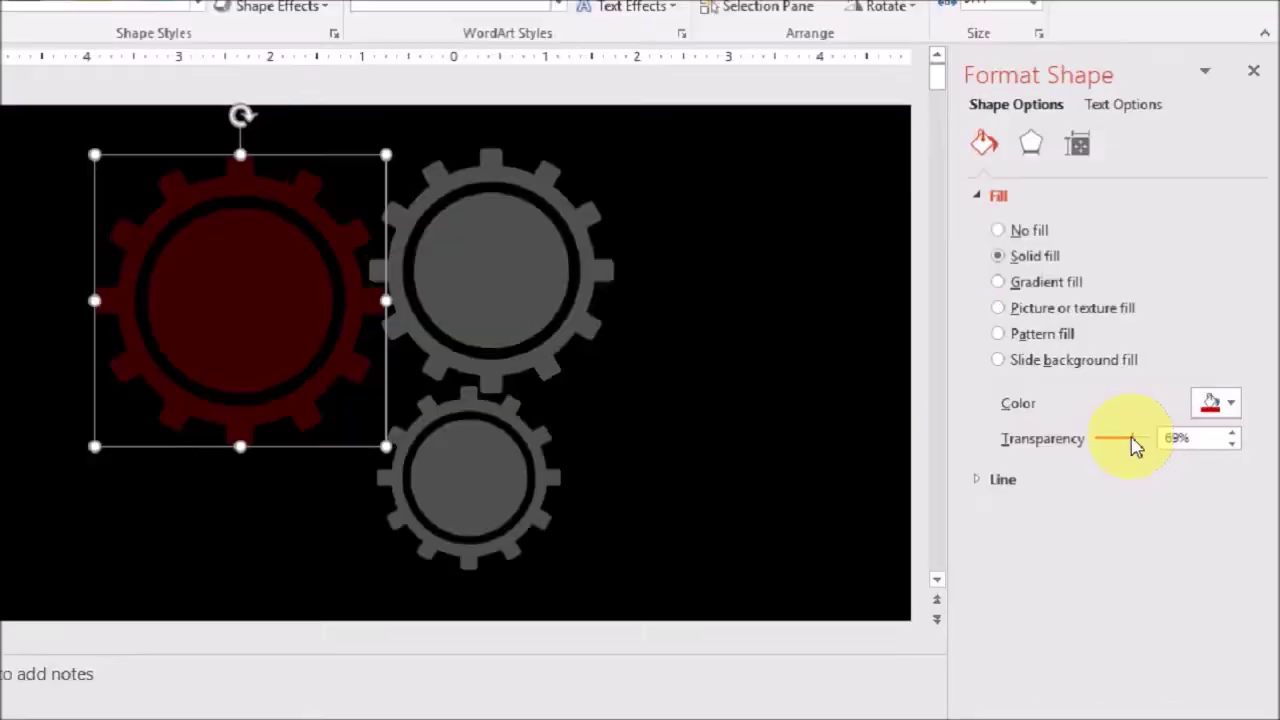
pyautogui.moveTo(1161, 461); pyautogui.dragTo(1088, 456)
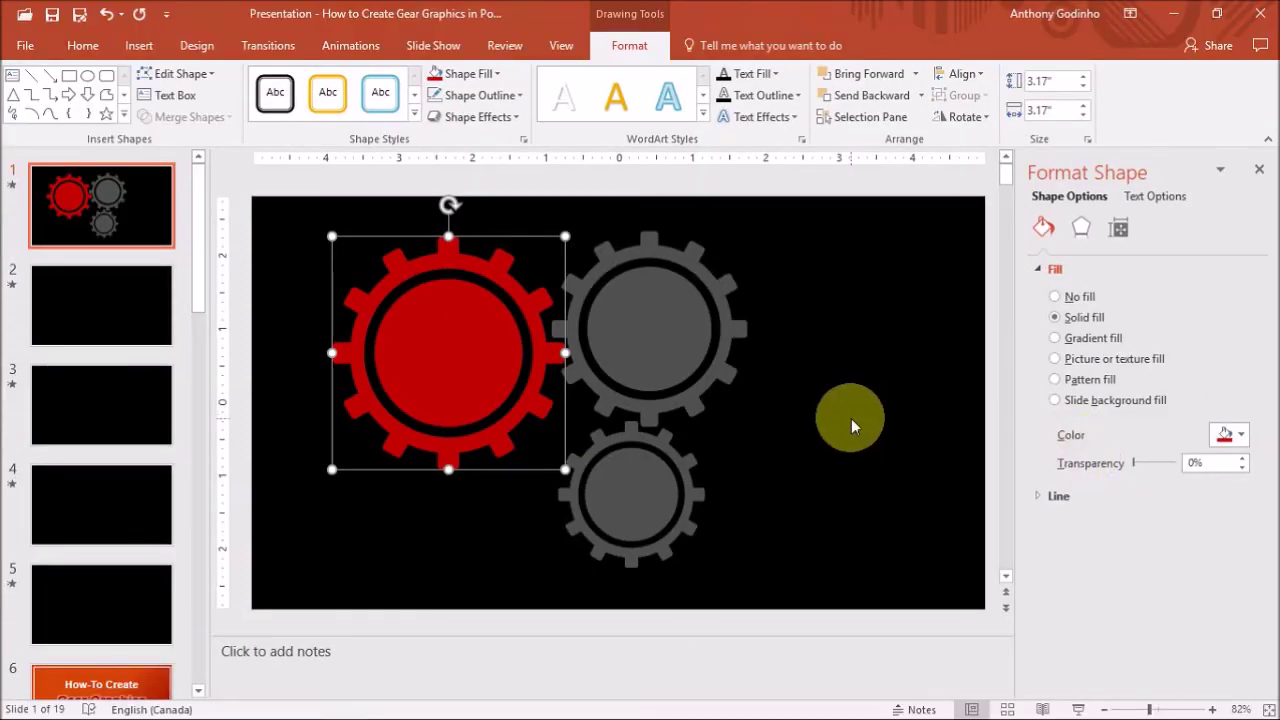
# Fill the upper right gear blue and the lower gear green, then deselect
pyautogui.click(686, 331)
pyautogui.click(470, 74)
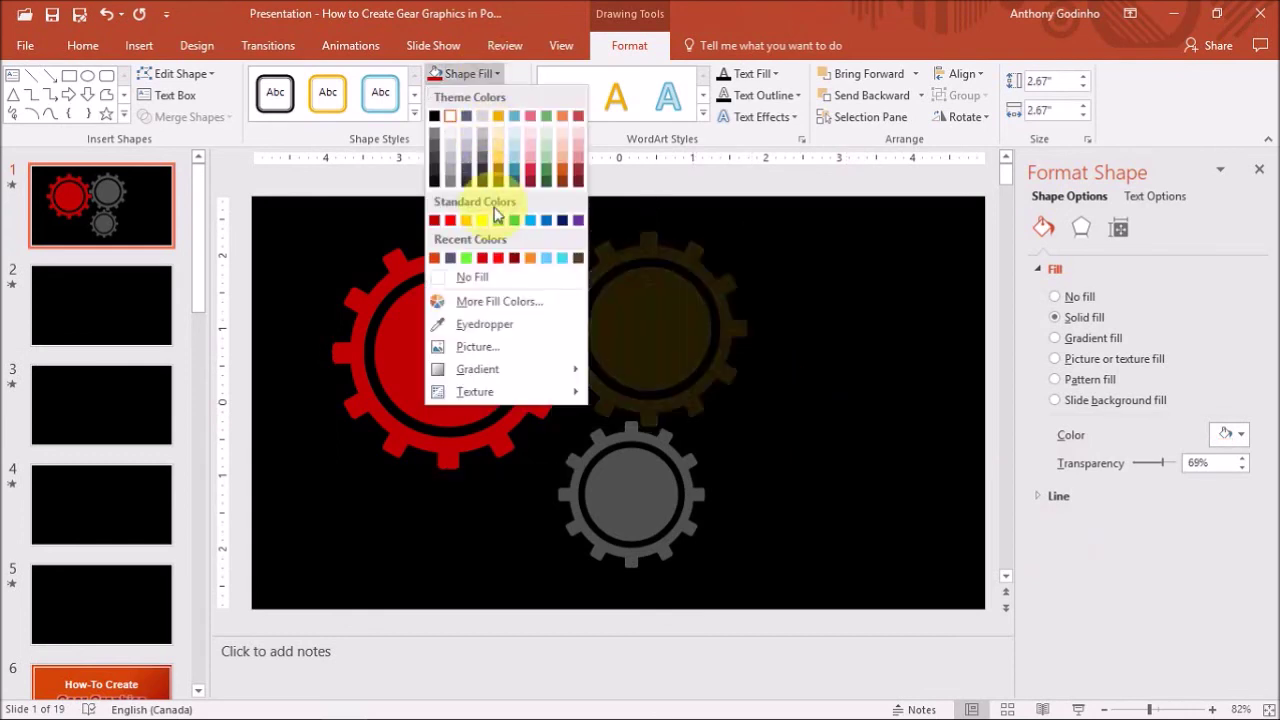
pyautogui.click(546, 219)
pyautogui.click(700, 540)
pyautogui.click(482, 80)
pyautogui.click(514, 219)
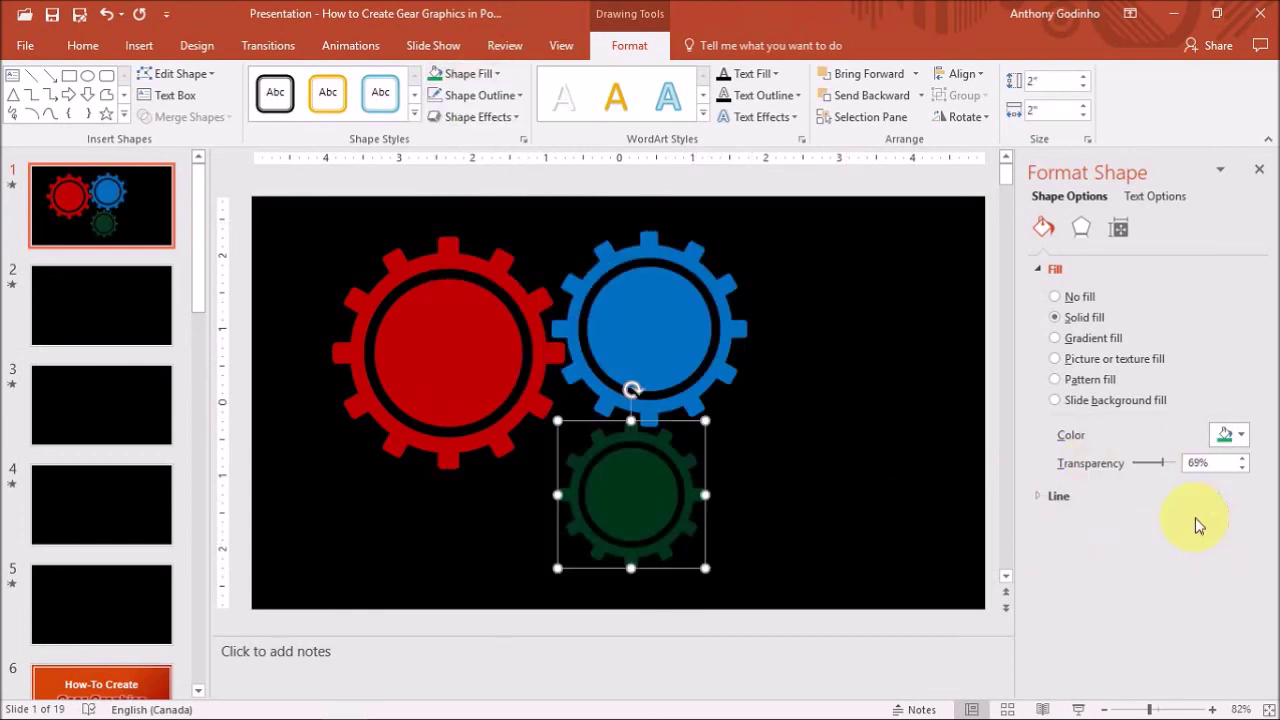
pyautogui.click(826, 478)
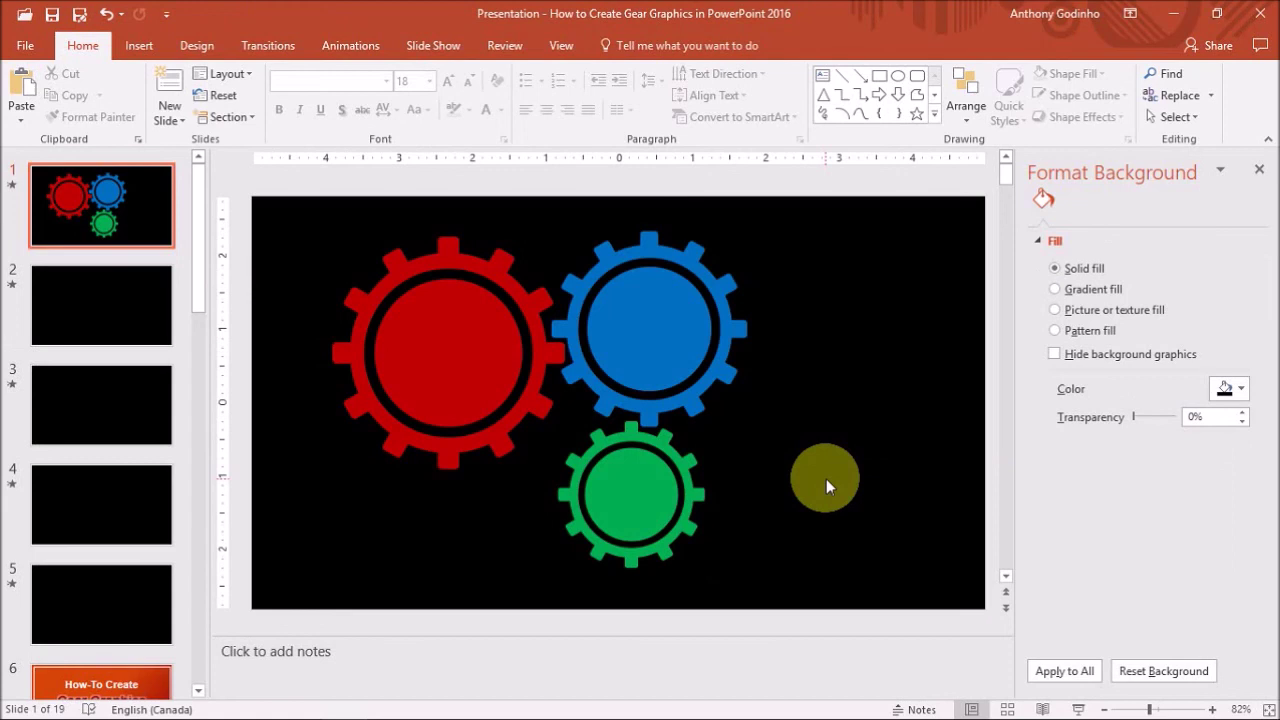